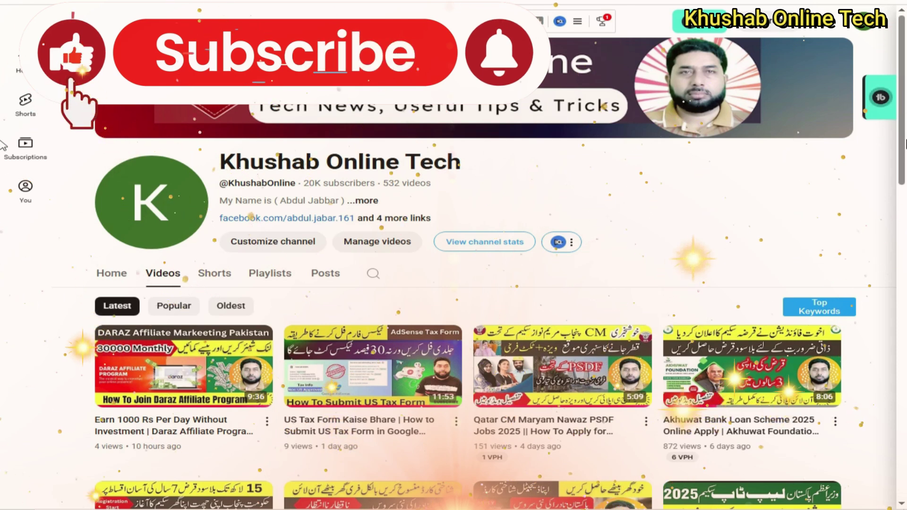
Step: Browse through the channel's list of latest videos
scroll(2, 159, down, 2)
scroll(3, 158, down, 2)
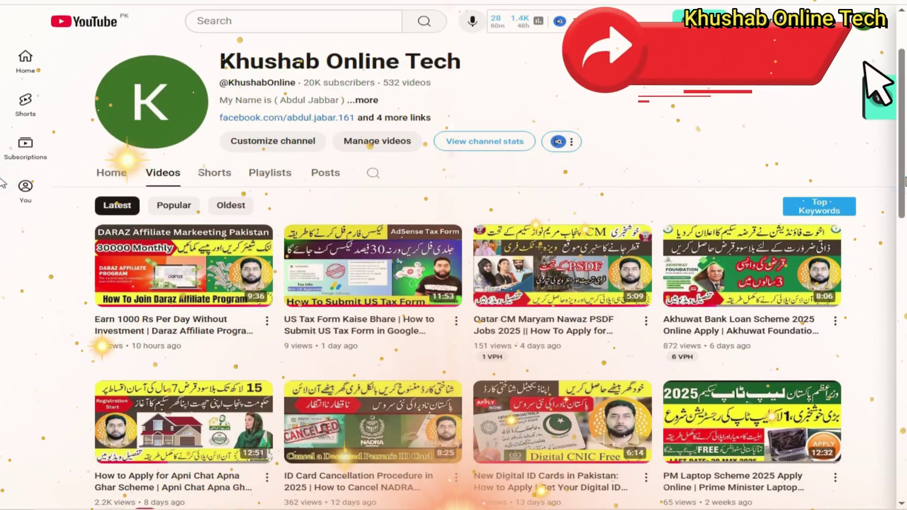
scroll(3, 183, down, 3)
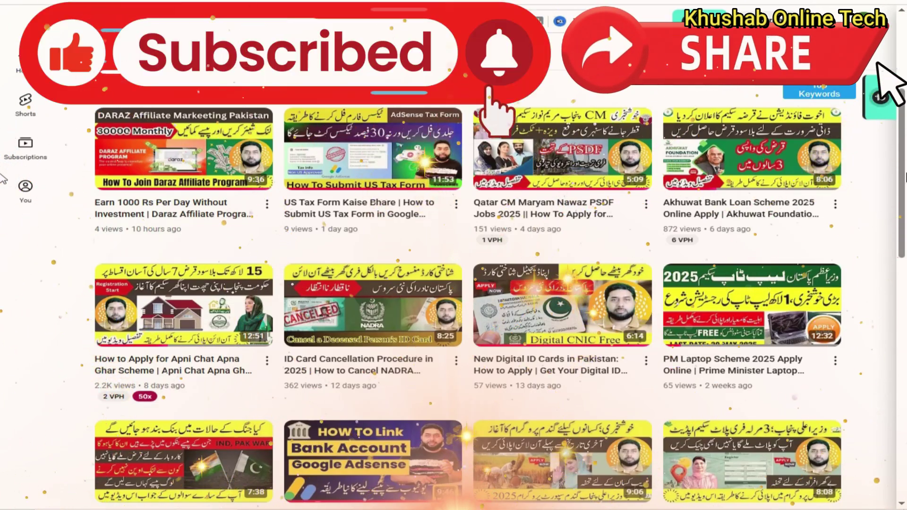
scroll(3, 179, down, 8)
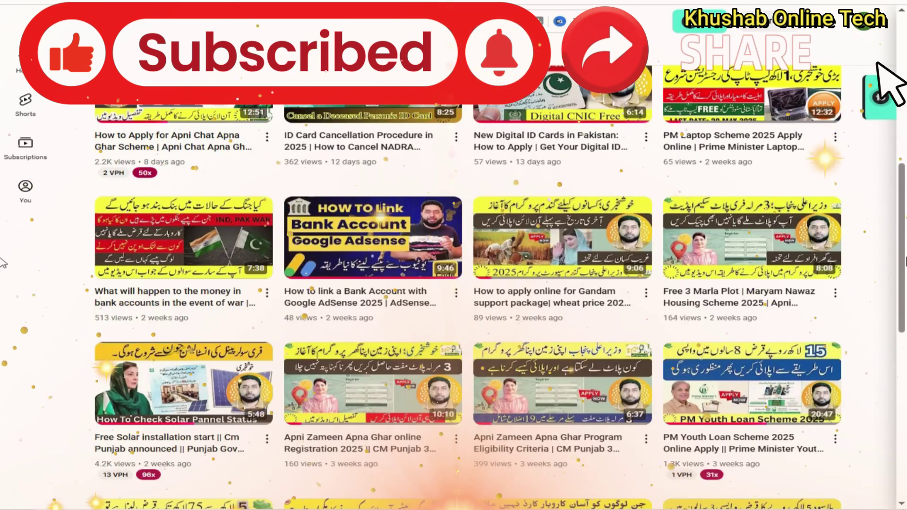
scroll(2, 263, down, 4)
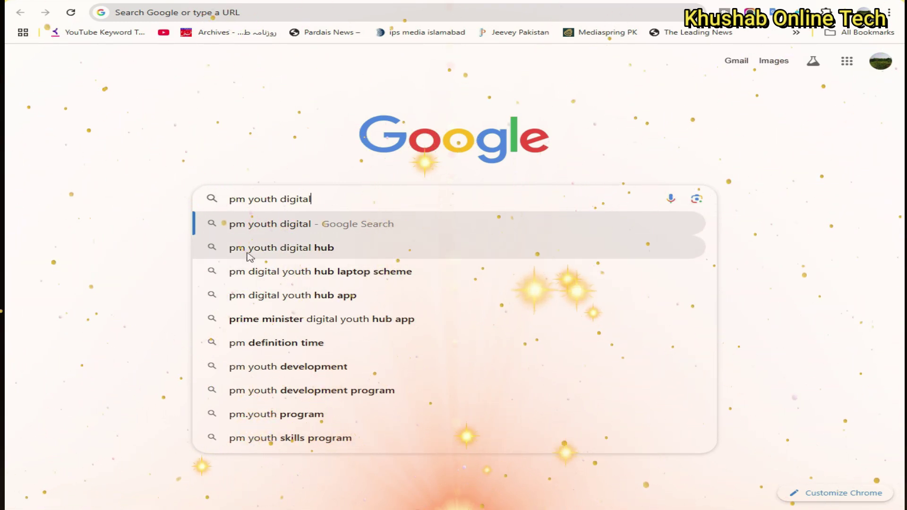
Step: Search Google for "pm youth digital hub" and look over the pmyp.gov.pk homepage
click(318, 249)
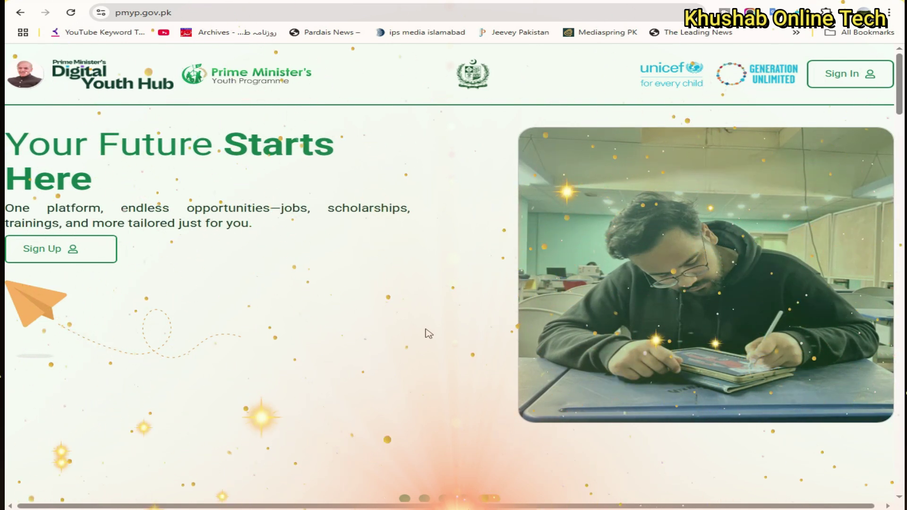
scroll(428, 334, down, 10)
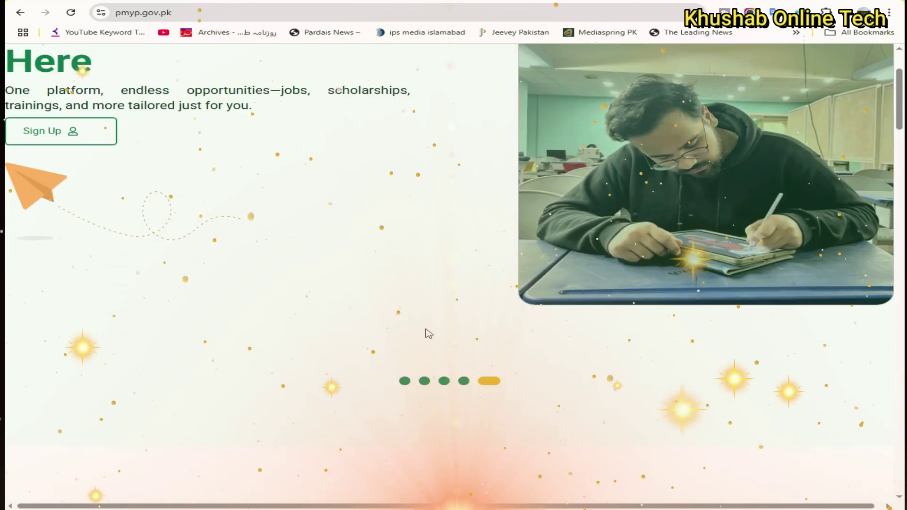
scroll(429, 333, down, 10)
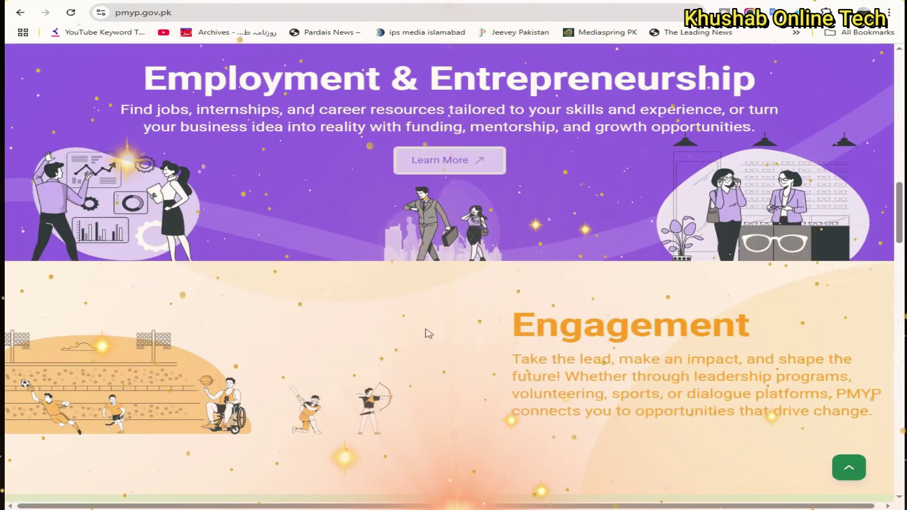
scroll(429, 333, down, 10)
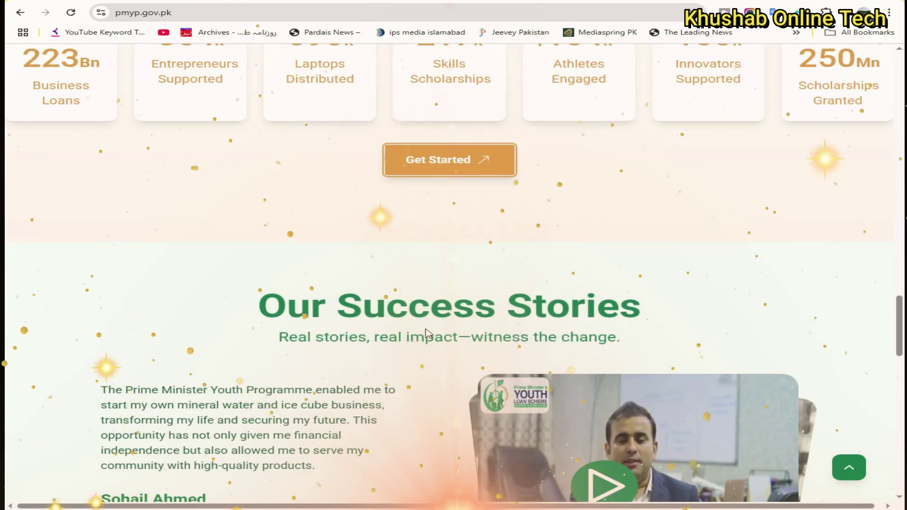
scroll(429, 334, up, 20)
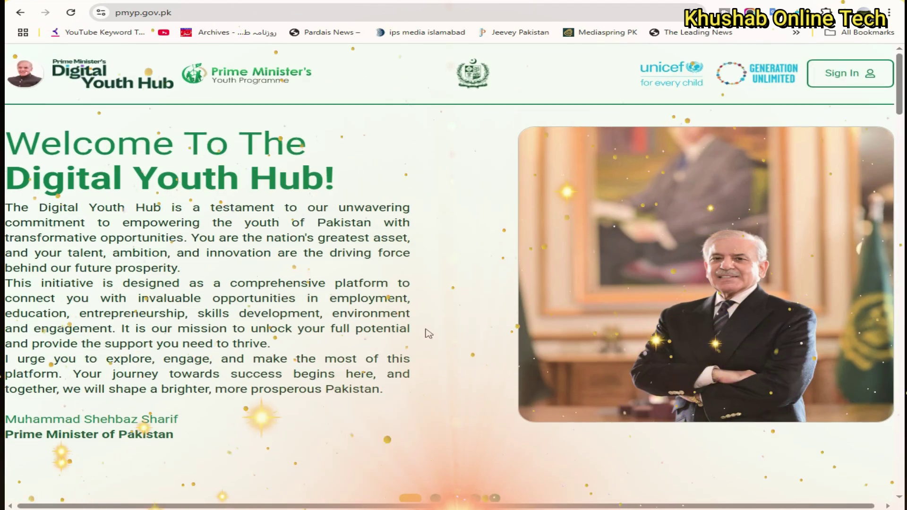
scroll(429, 334, down, 20)
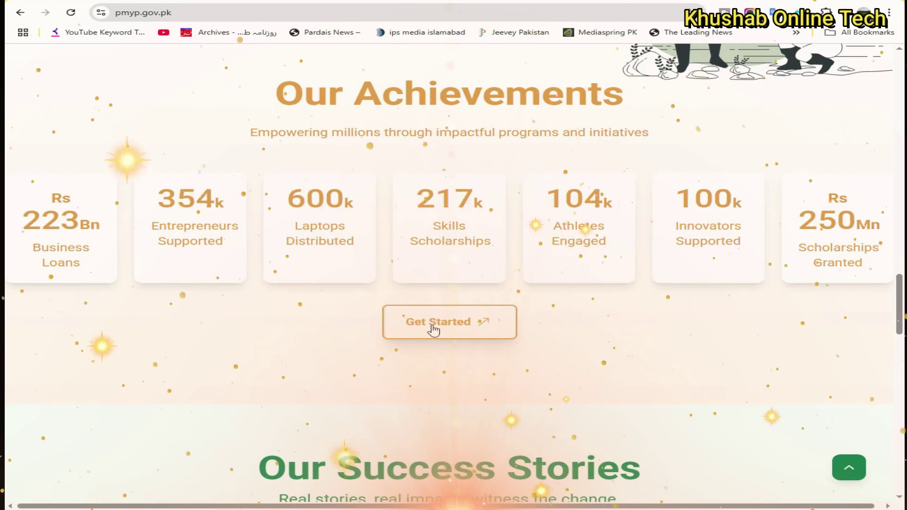
scroll(434, 331, up, 20)
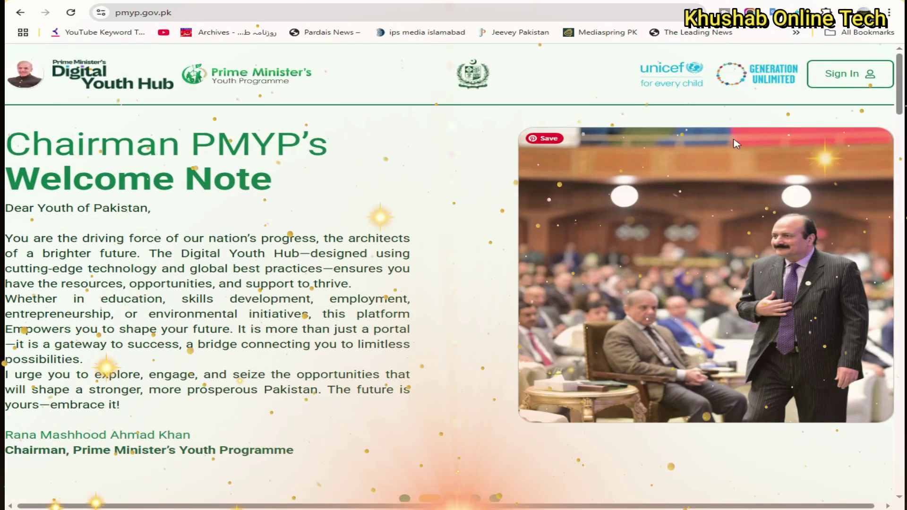
Step: Go to the login page and start signing up for a new account as a user
click(849, 74)
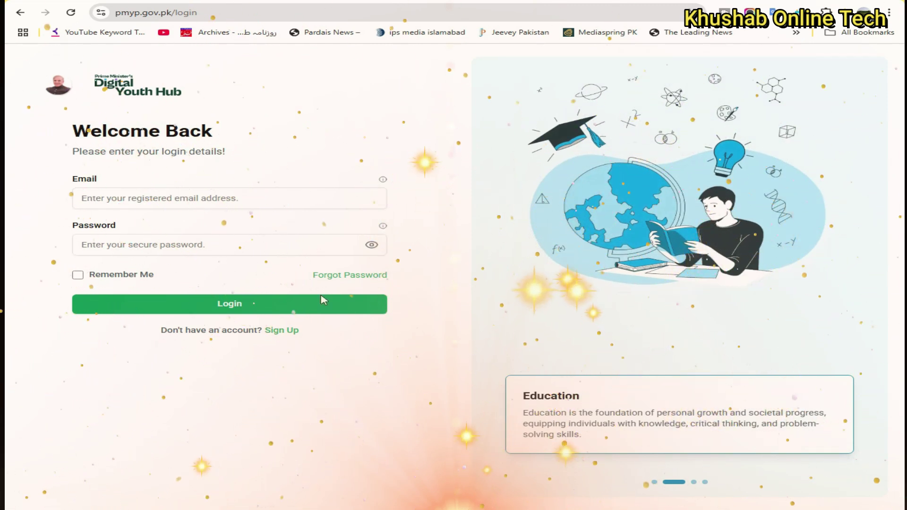
click(280, 333)
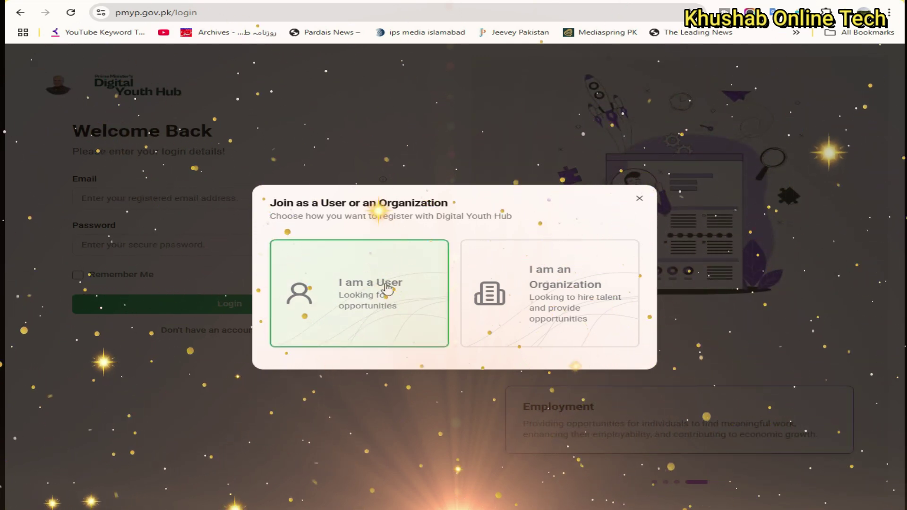
click(343, 307)
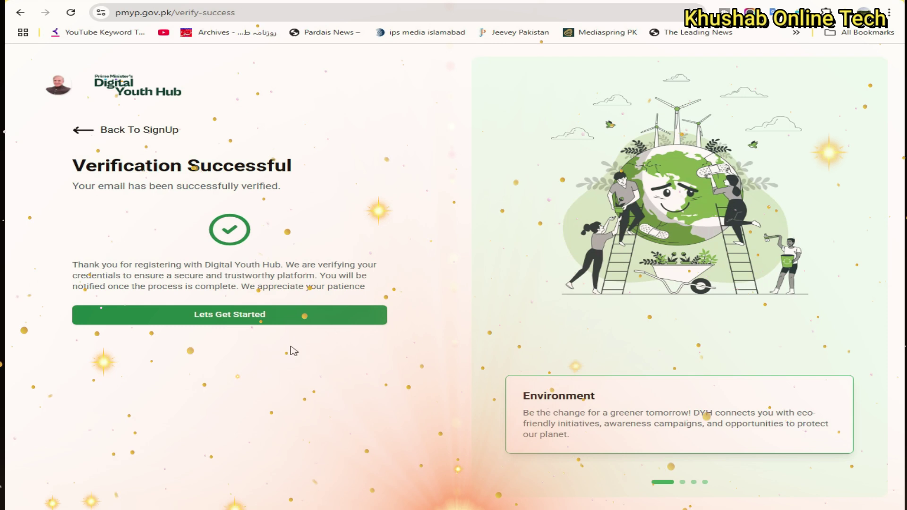
Step: Start the profile setup and set the country to Pakistan, the province to Punjab, and the district and tehsil to Khushab
click(222, 316)
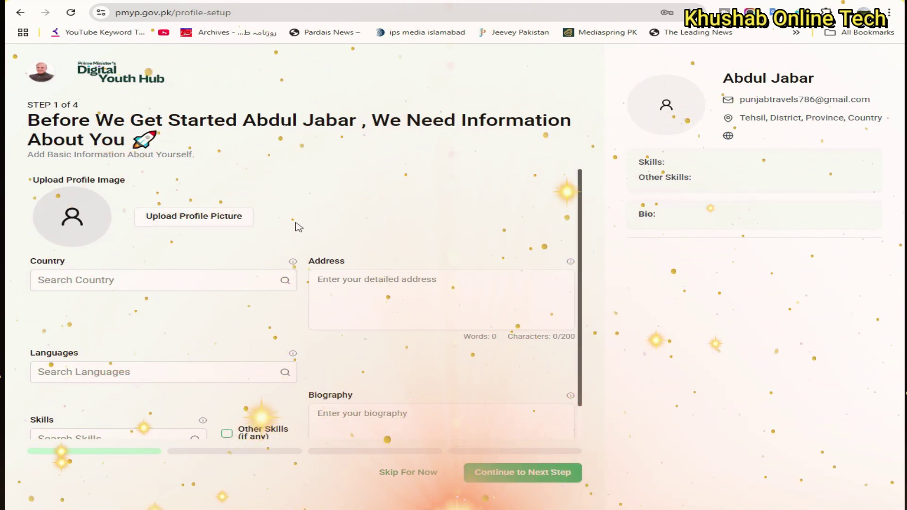
click(125, 283)
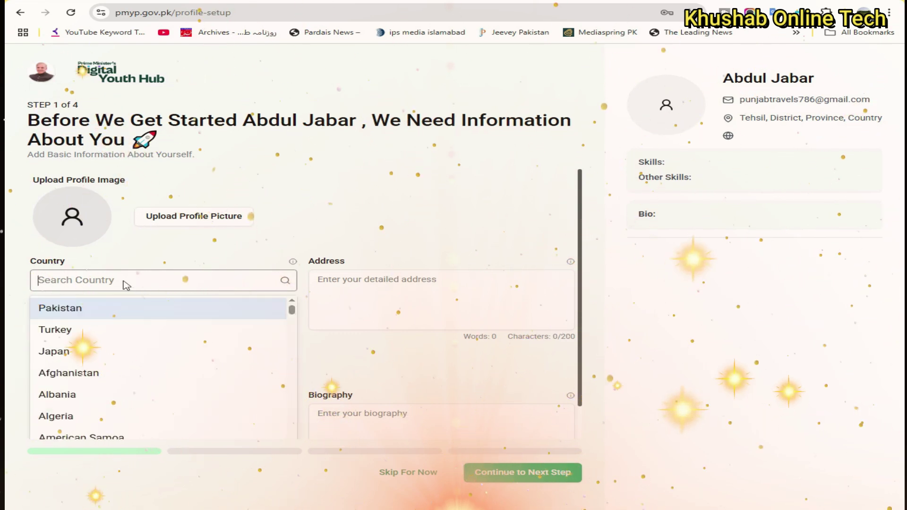
click(92, 307)
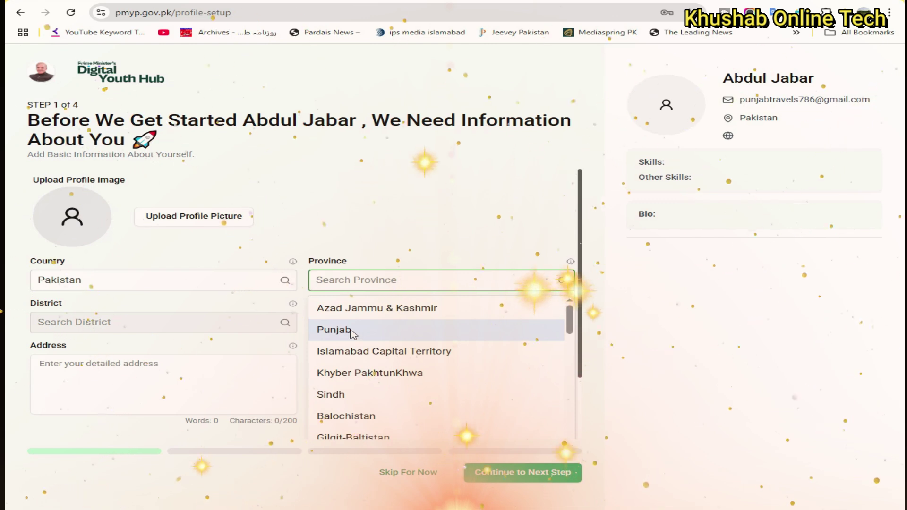
click(350, 332)
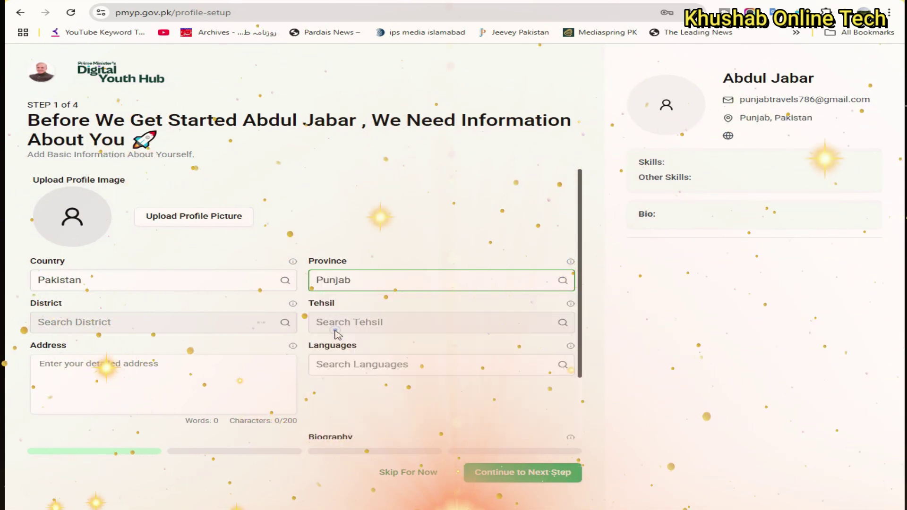
click(121, 325)
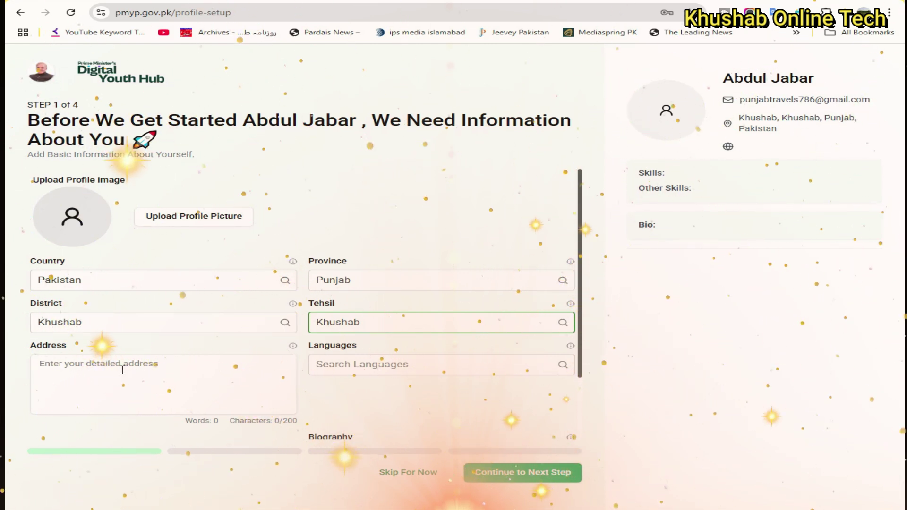
Step: Enter the detailed address in the profile and add English as a language
click(149, 369)
text(mitha tiwana)
click(412, 367)
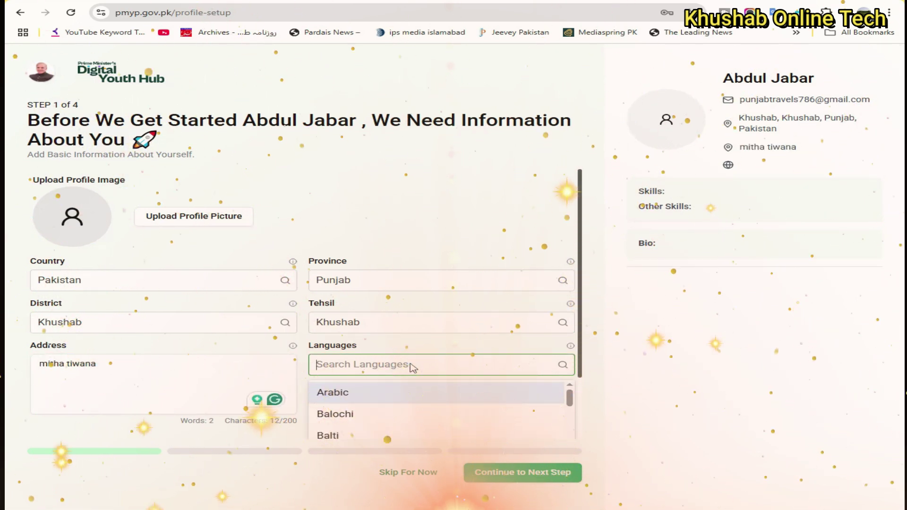
scroll(349, 436, down, 3)
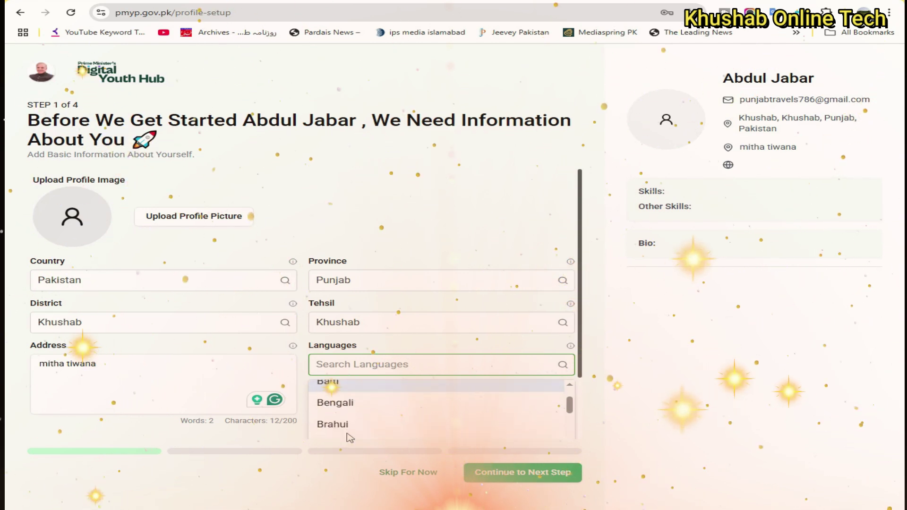
scroll(448, 407, down, 1)
scroll(462, 417, down, 1)
scroll(461, 418, up, 4)
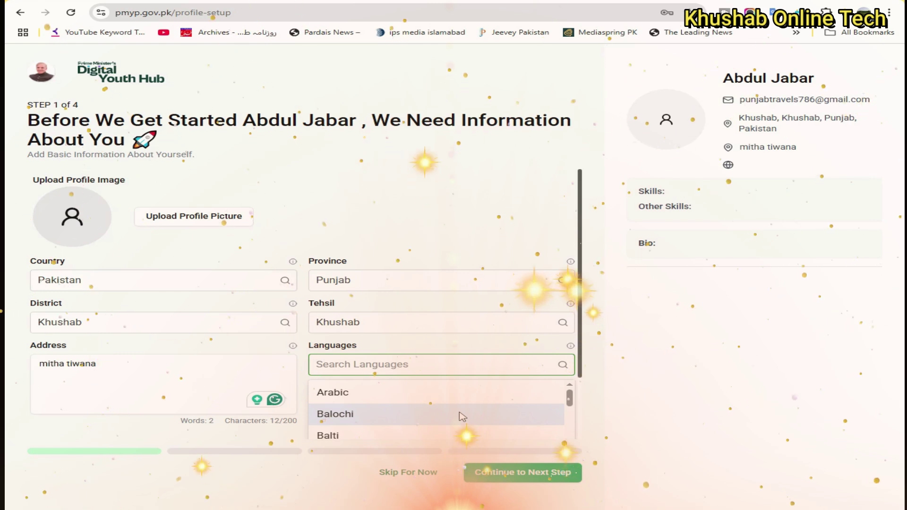
scroll(462, 418, down, 4)
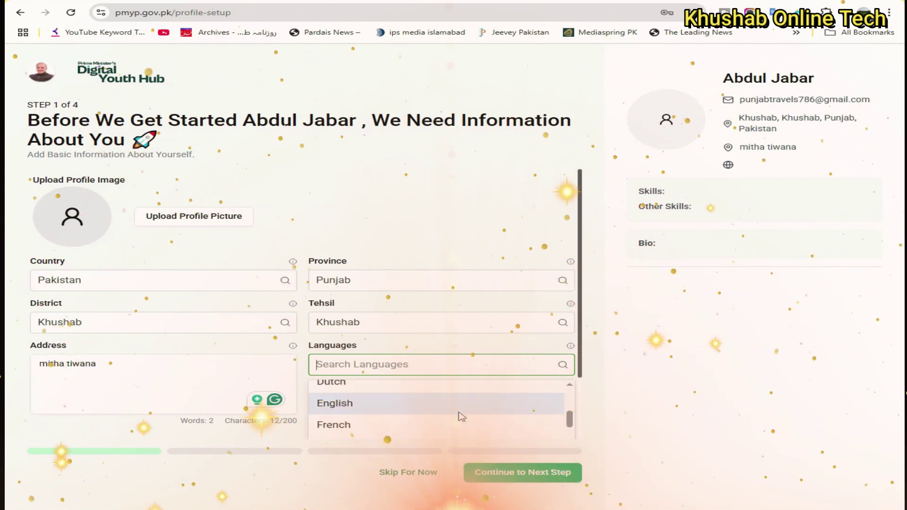
click(460, 406)
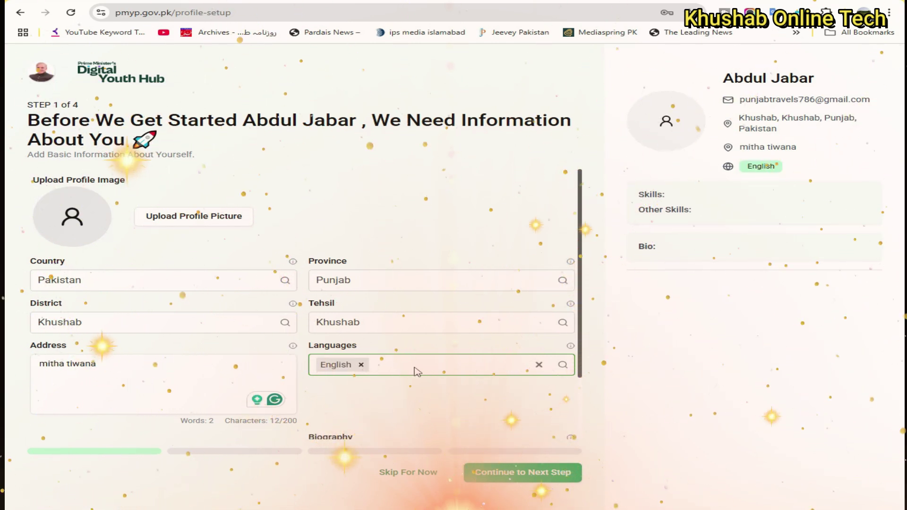
Step: Add .NET as a skill and "computer" under other skills, and continue to the education information
scroll(138, 399, down, 2)
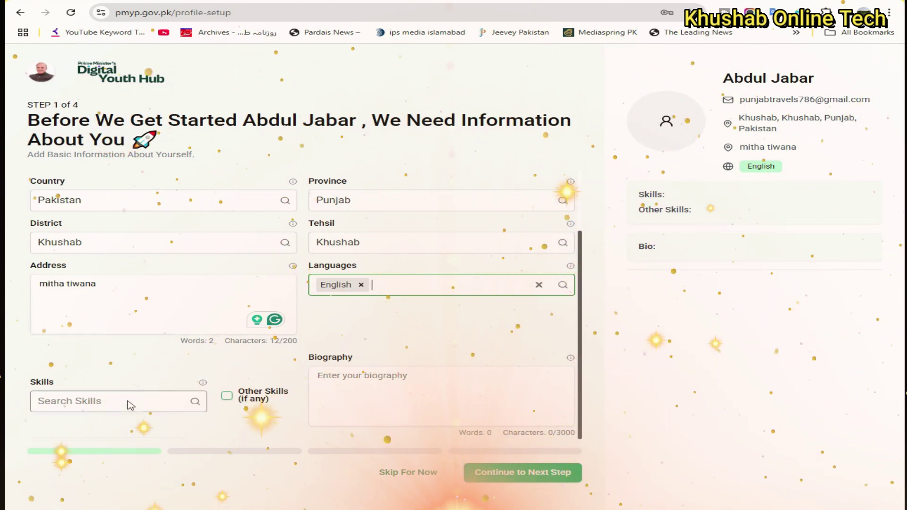
click(131, 405)
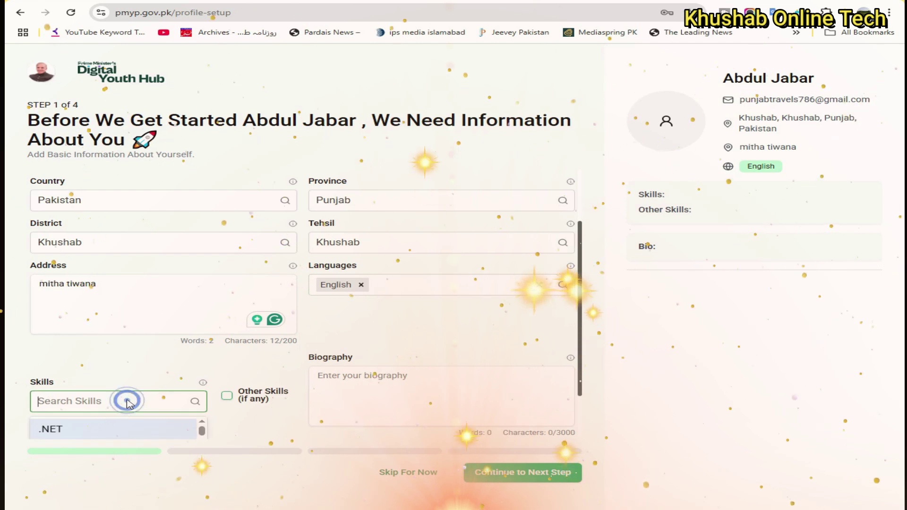
click(66, 431)
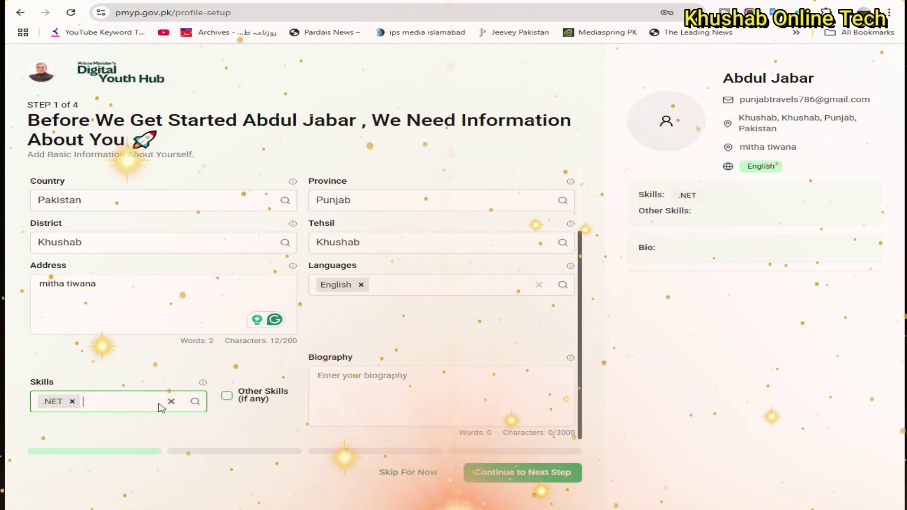
click(227, 395)
scroll(227, 396, down, 1)
scroll(101, 391, down, 1)
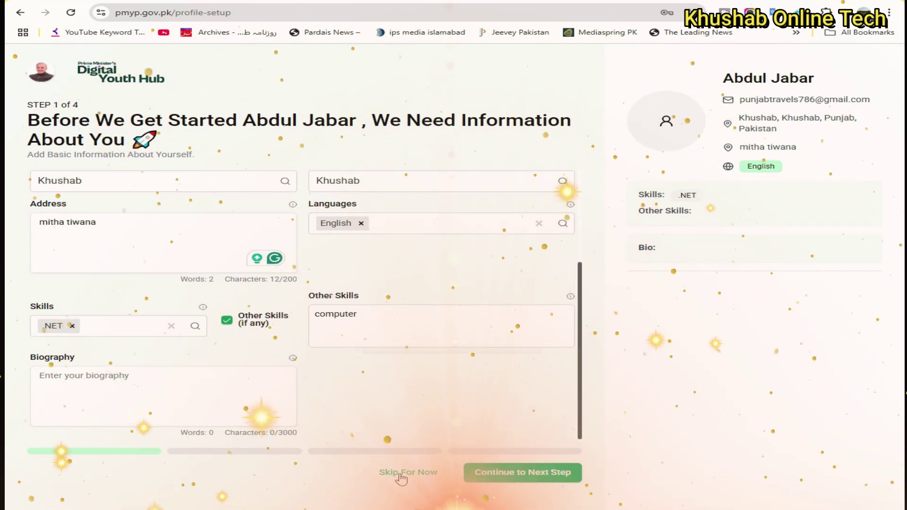
click(522, 474)
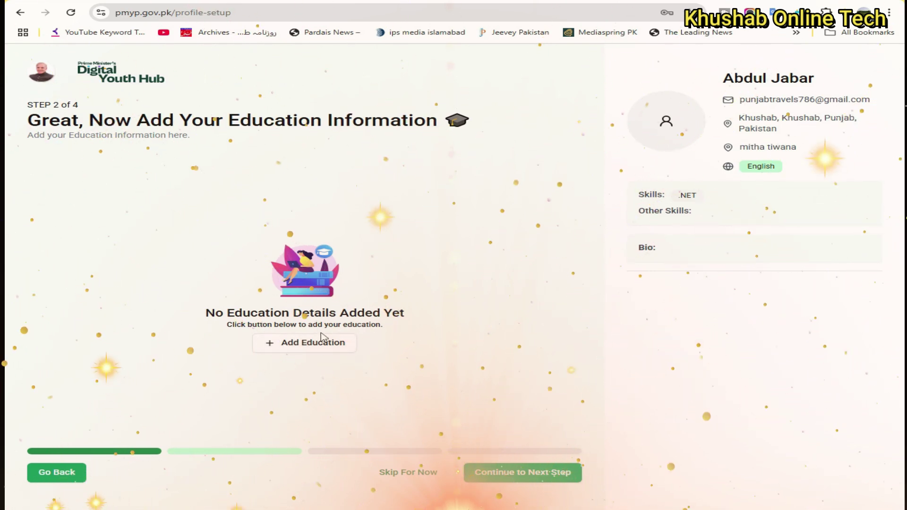
Step: Add an education entry for a Bachelor (14 Years) Degree in Mass communication, with country Pakistan and province Punjab
click(296, 343)
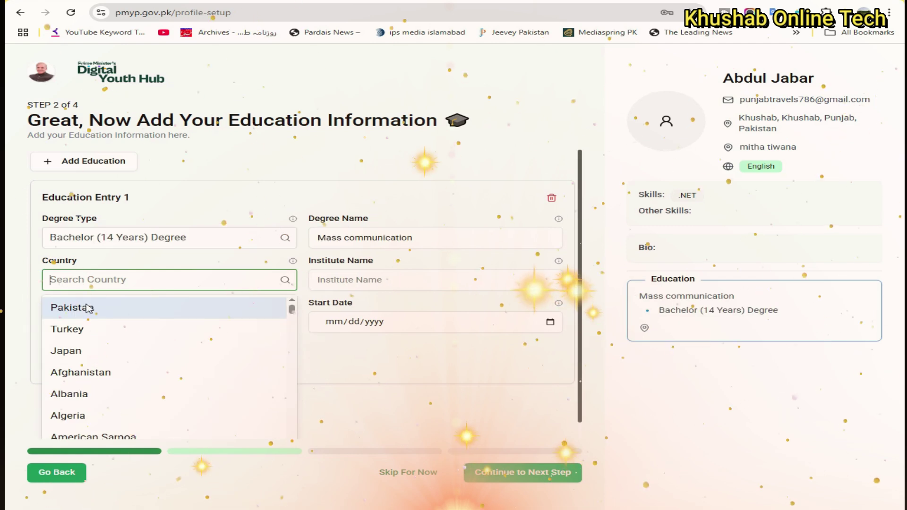
click(86, 306)
click(407, 279)
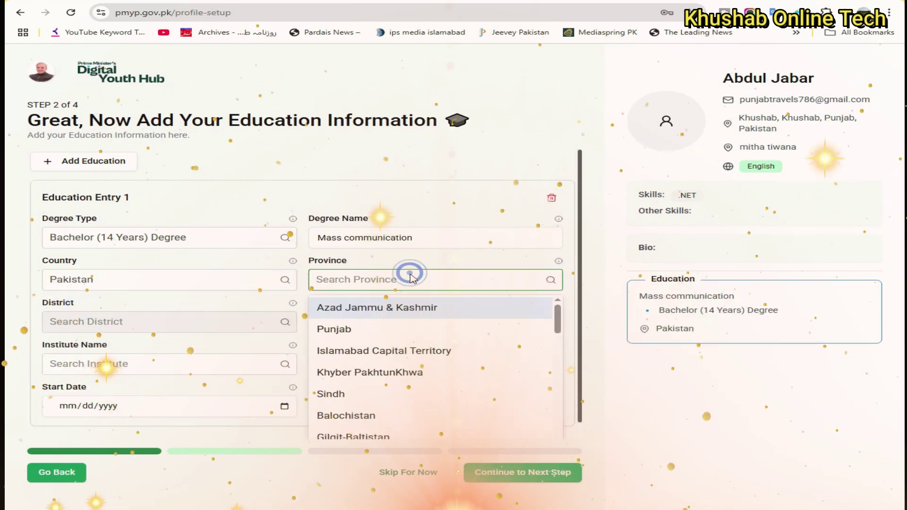
click(325, 326)
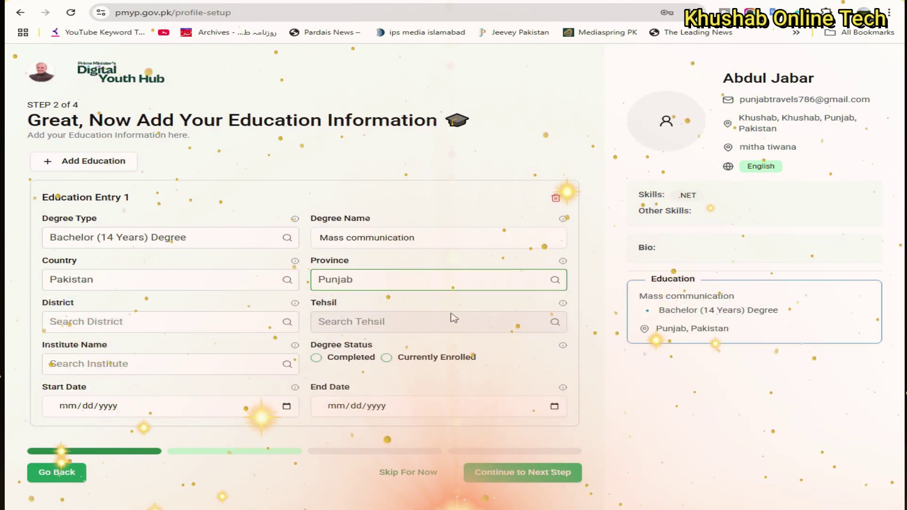
Step: Set both the district and the tehsil of the education entry to Khushab
click(139, 322)
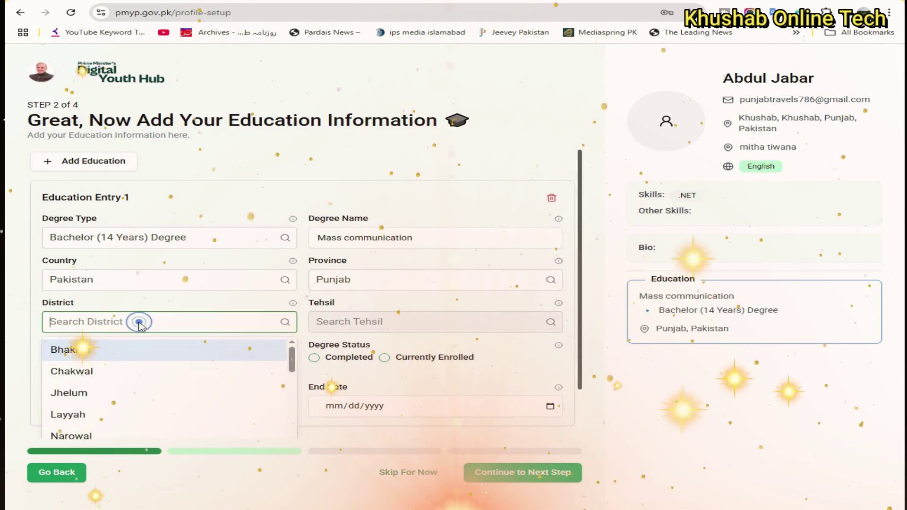
text(kh)
click(81, 391)
click(428, 320)
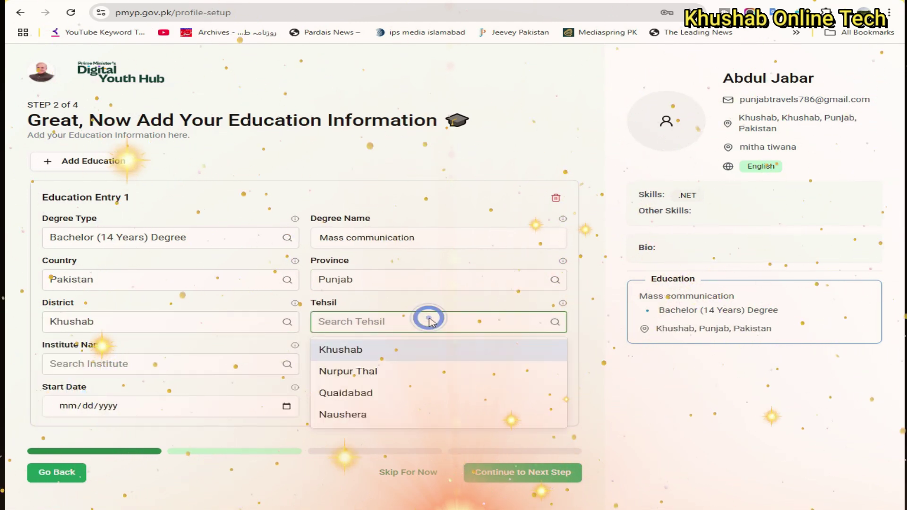
click(360, 347)
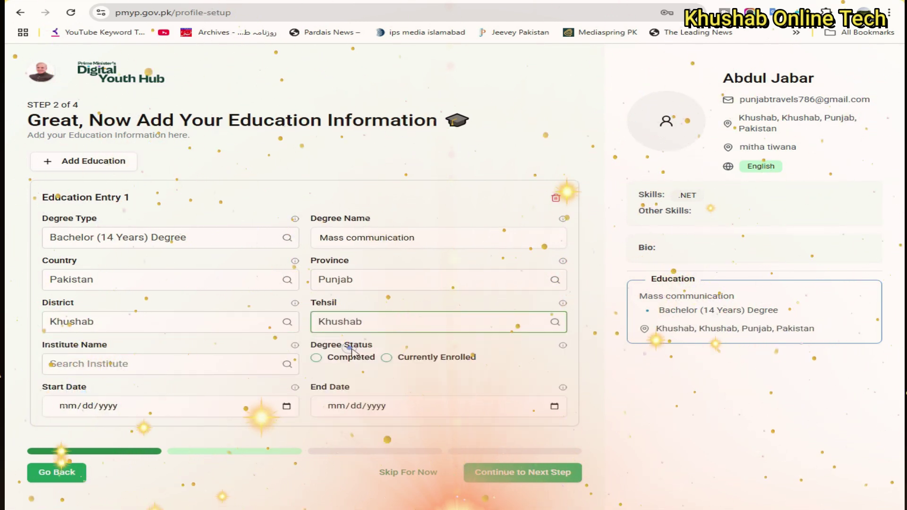
Step: Set the institute to Allama Iqbal Open University, Islamabad (AIOU), with dates 01/01/2014 to 01/01/2016, and continue to the experience information
click(177, 367)
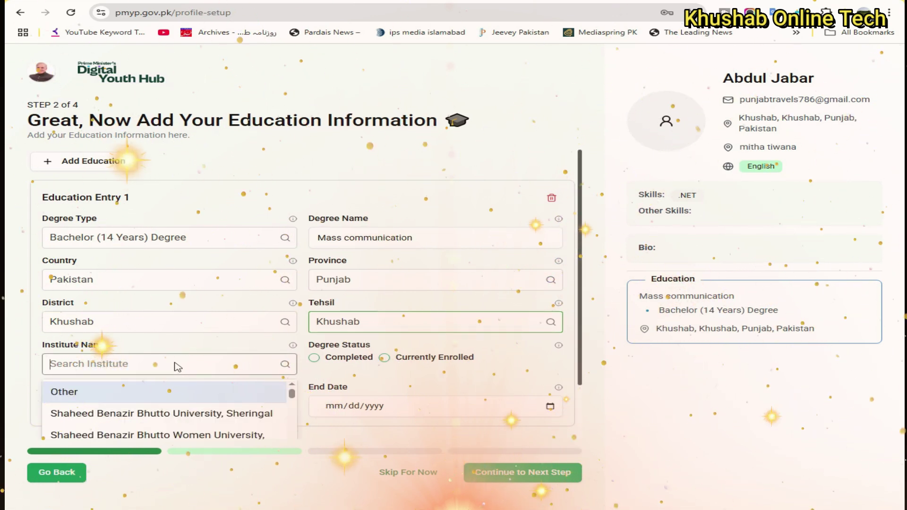
click(156, 435)
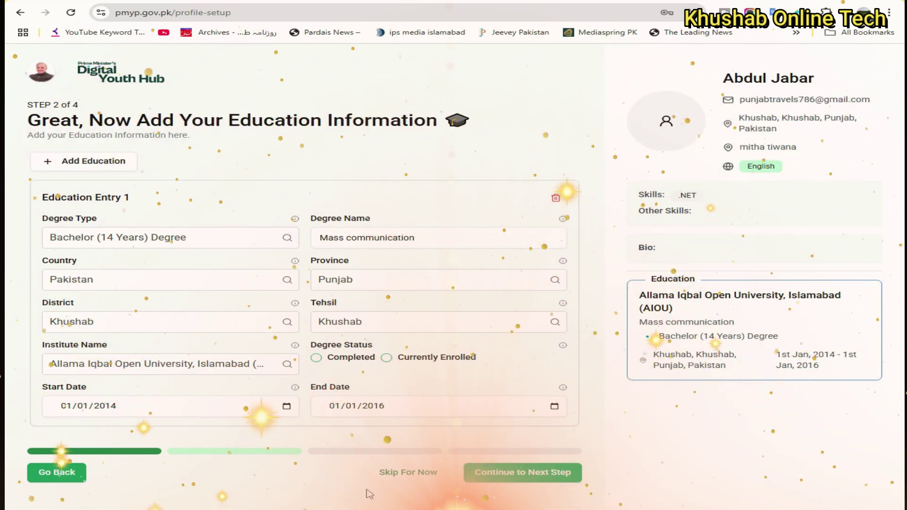
click(513, 476)
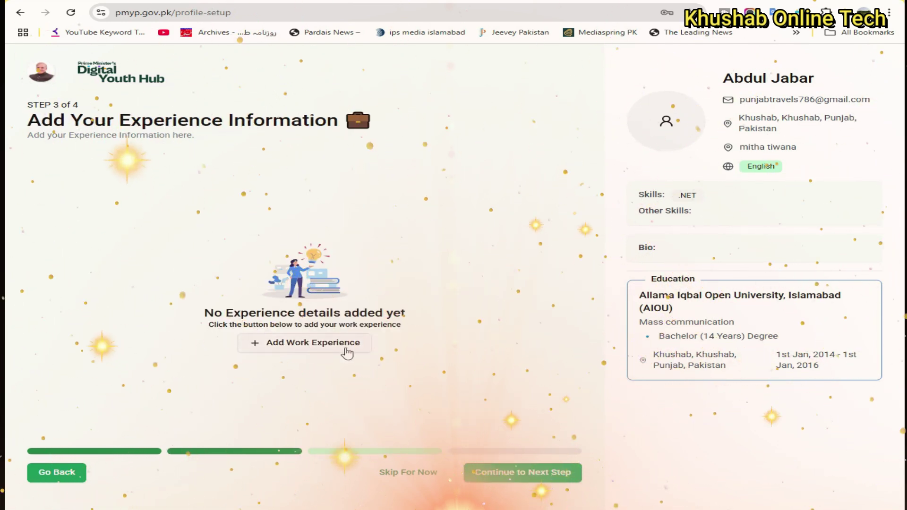
Step: Add a work experience entry with the job title "manager" and the company name "telenor"
click(305, 343)
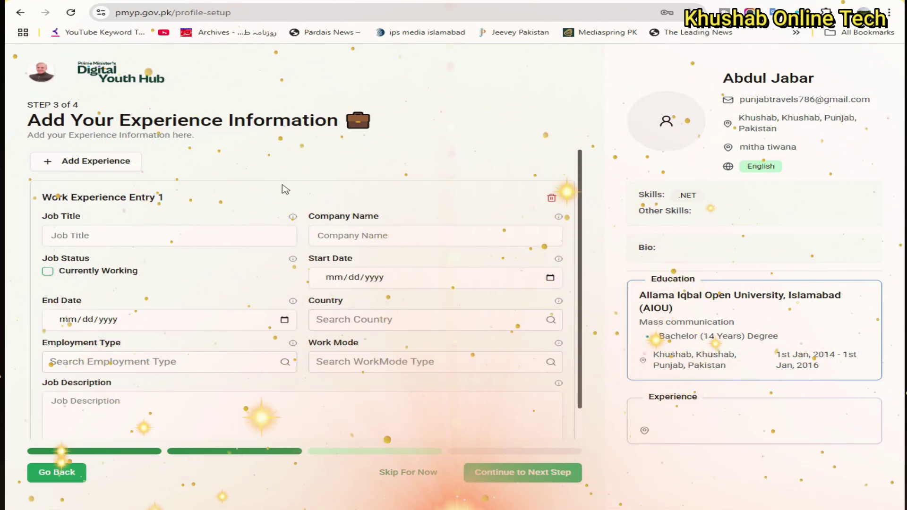
click(147, 235)
text(manager)
key(Tab)
text(telenor)
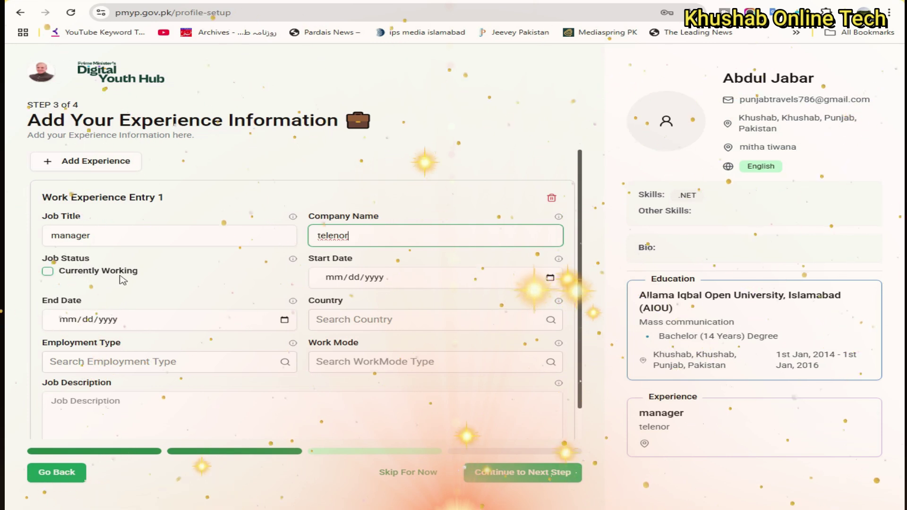
Step: Mark the job as currently working and set its start date to 01/01/2021
click(121, 274)
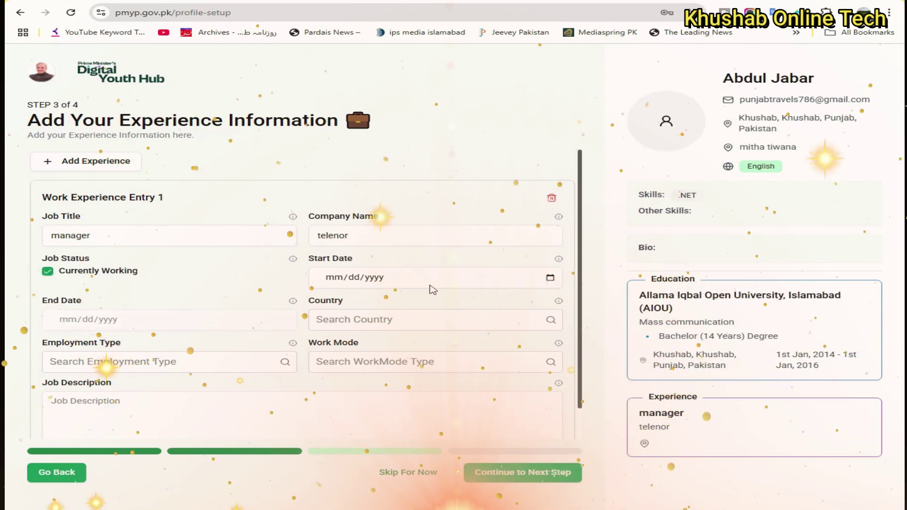
click(432, 284)
text(010)
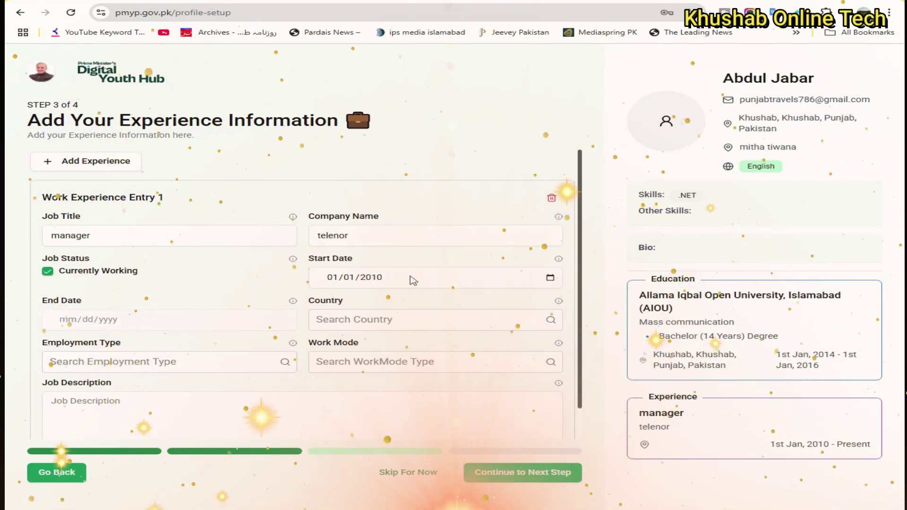
text(120102021)
Step: Set the job's location to country Pakistan, province Punjab, district Layyah and tehsil Chaubara
click(387, 320)
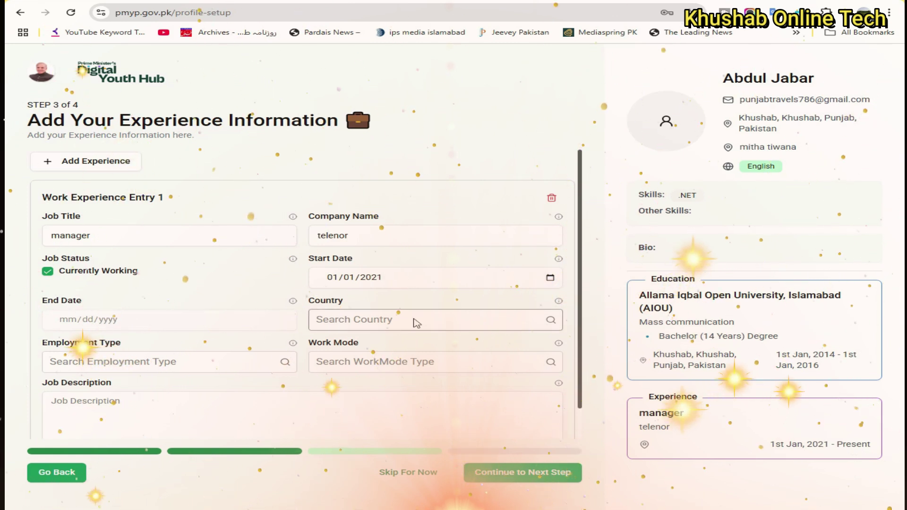
click(416, 323)
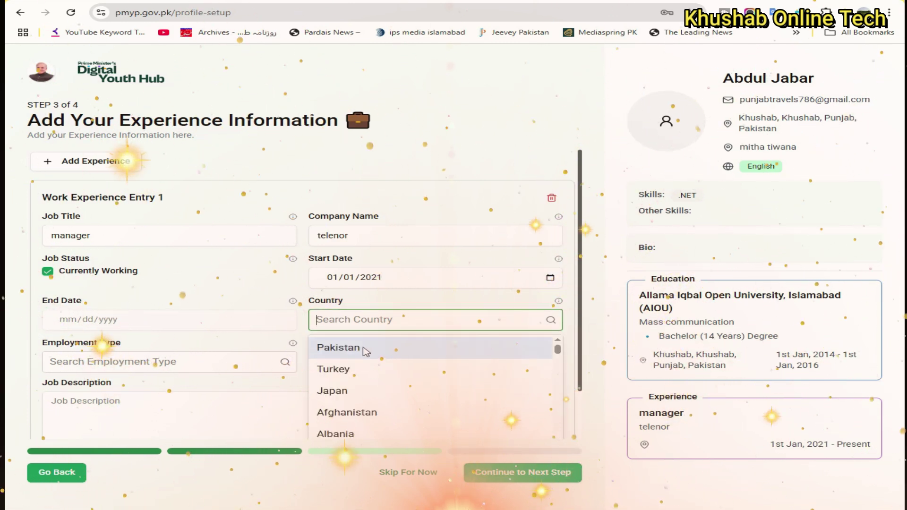
click(335, 350)
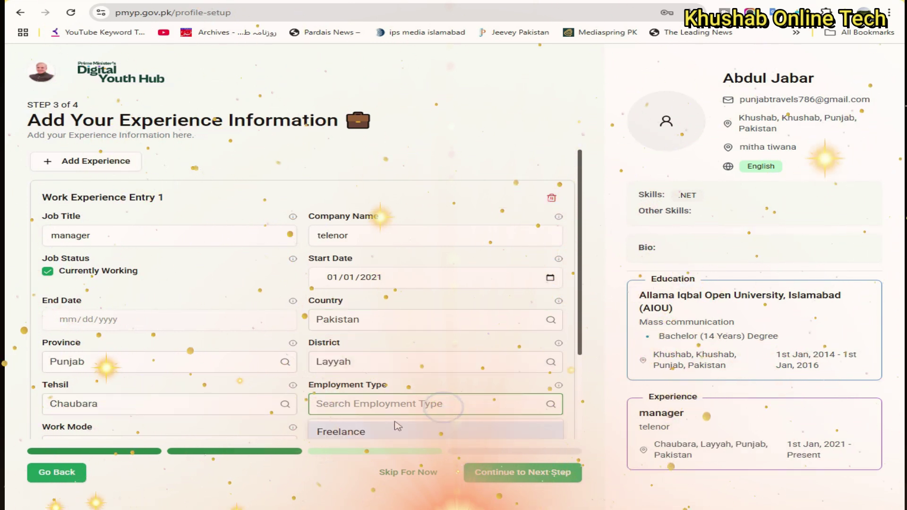
Step: Set the employment type to Freelance and the work mode to Remote, and continue to the additional information
click(406, 430)
scroll(423, 379, down, 1)
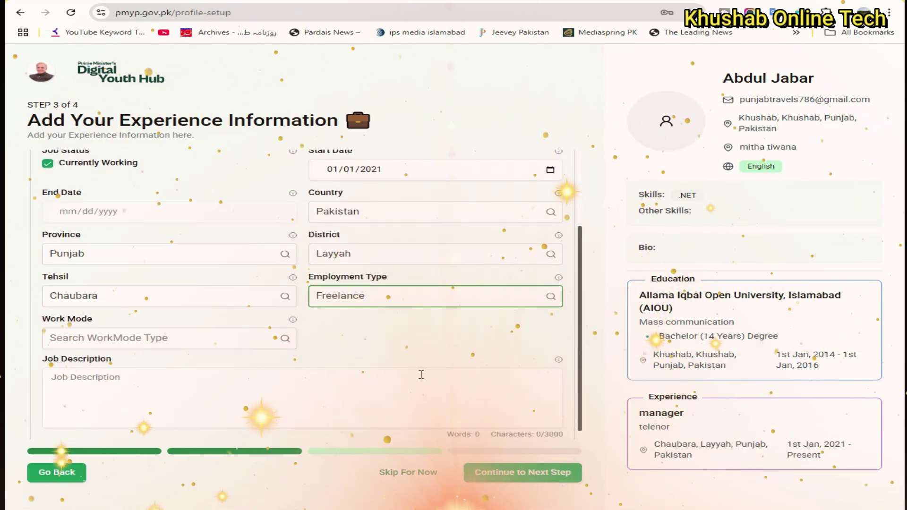
click(189, 340)
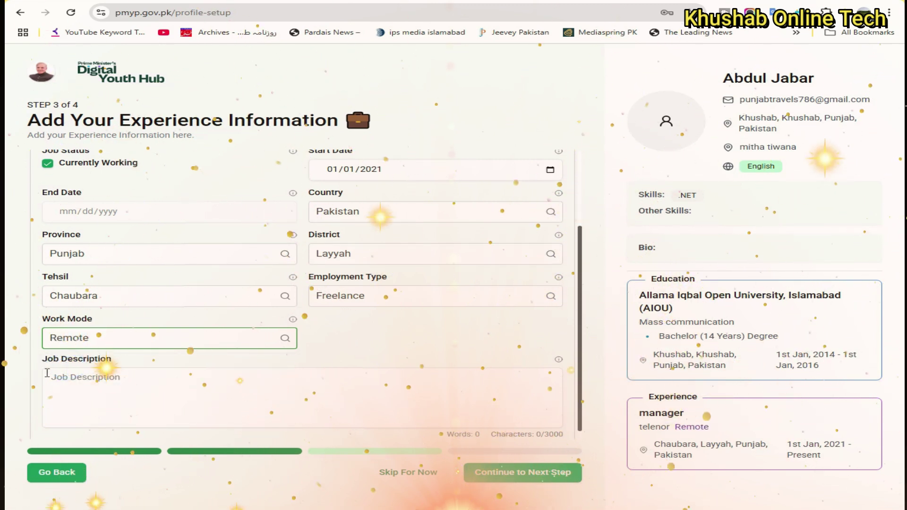
click(91, 378)
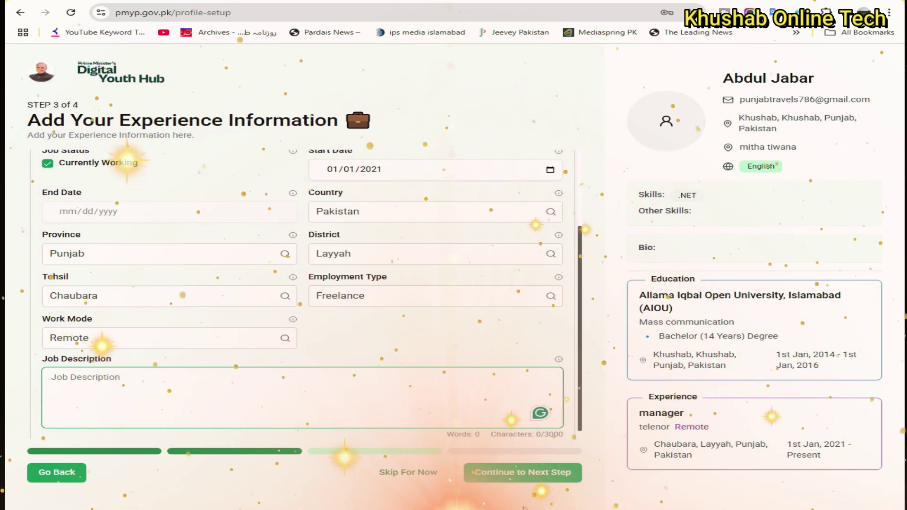
click(517, 478)
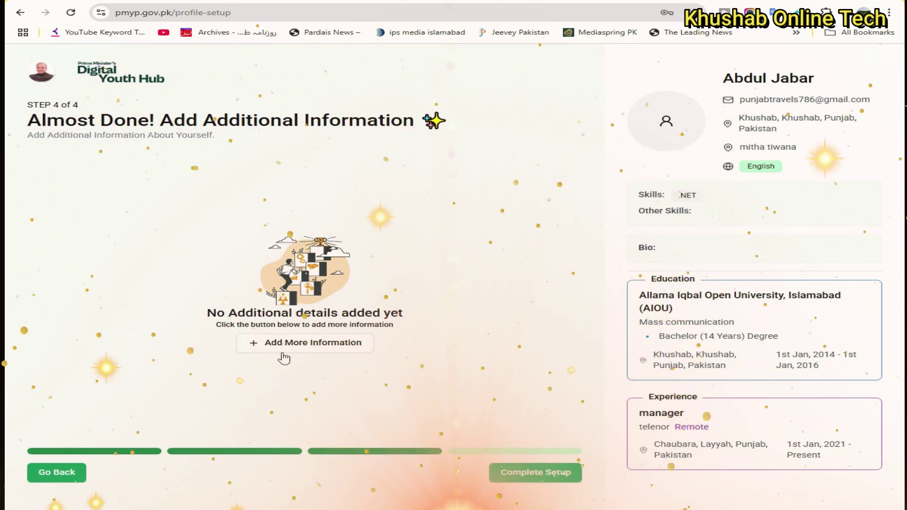
Step: Complete the profile setup without additional information, continue to the dashboard and allow the site's notifications
click(535, 476)
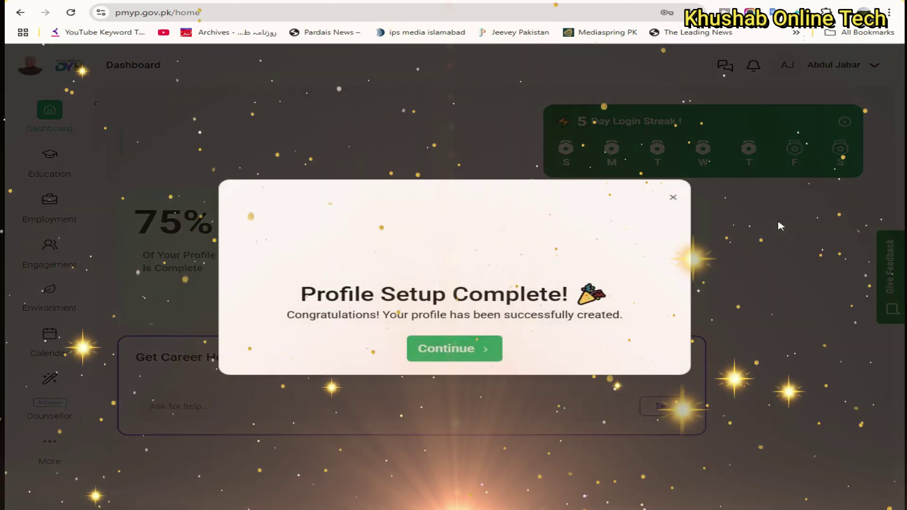
click(452, 350)
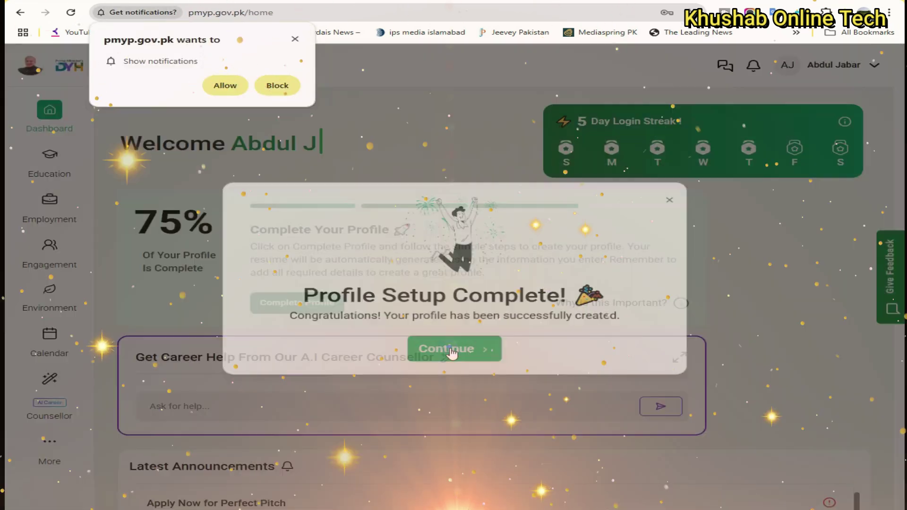
click(226, 85)
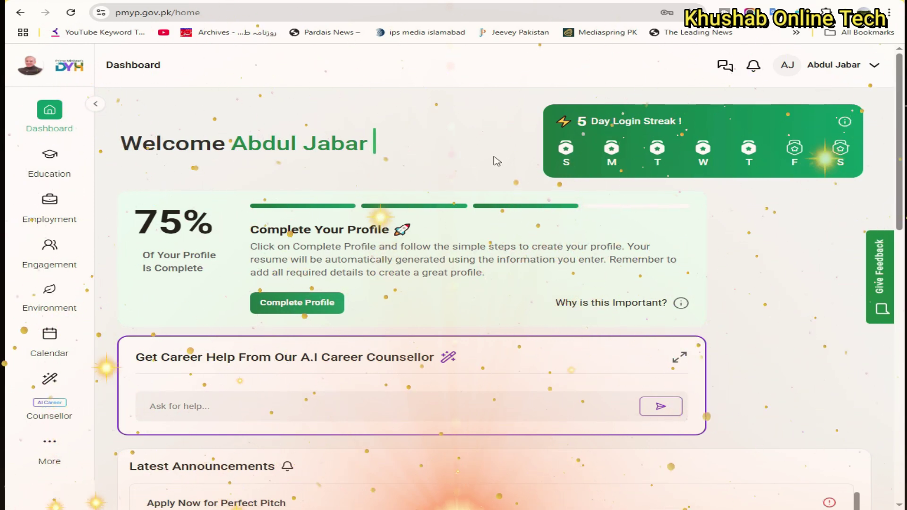
Step: Look through the latest announcements on the dashboard and open the full list of education opportunities
scroll(506, 235, down, 8)
scroll(287, 277, down, 3)
scroll(626, 212, up, 3)
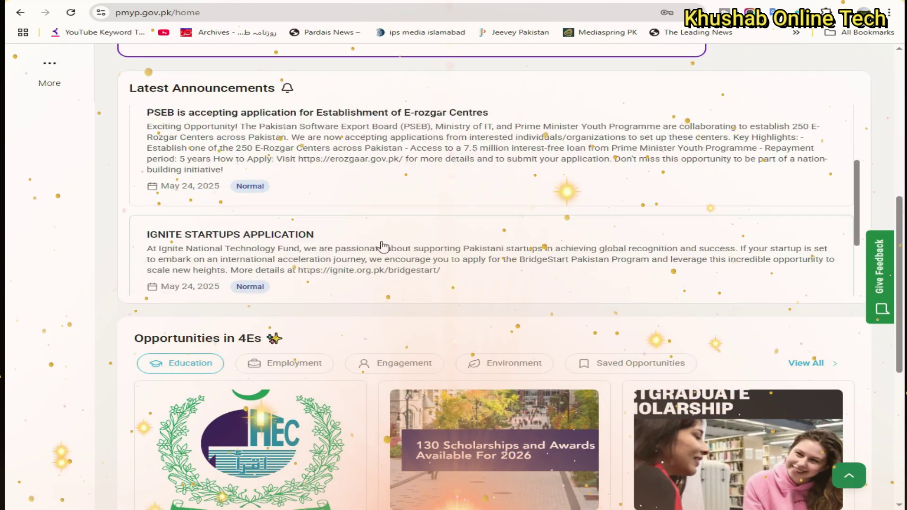
click(806, 365)
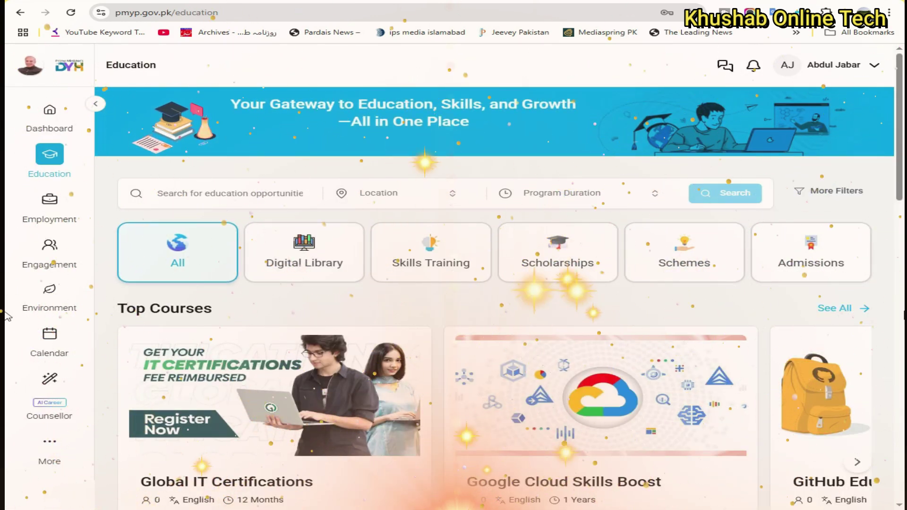
Step: Look through the top courses and open the full list of recent scholarships
scroll(7, 316, down, 5)
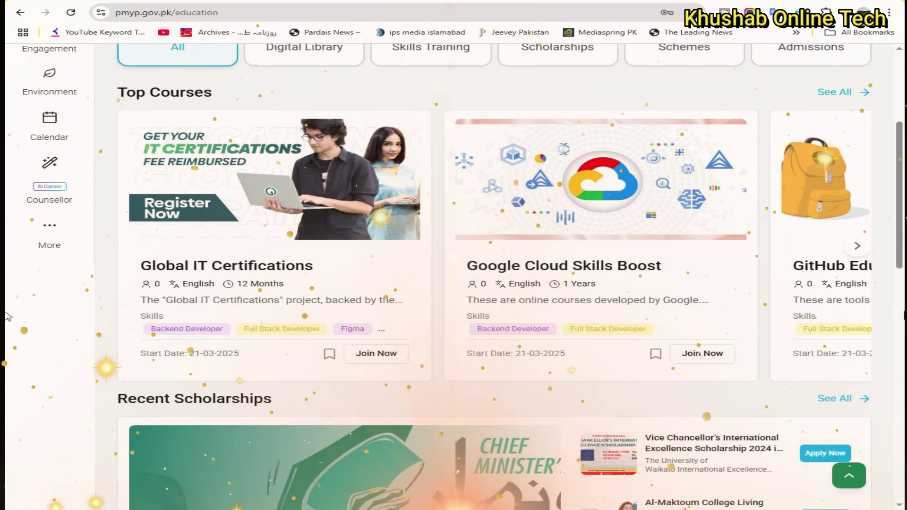
scroll(898, 289, down, 2)
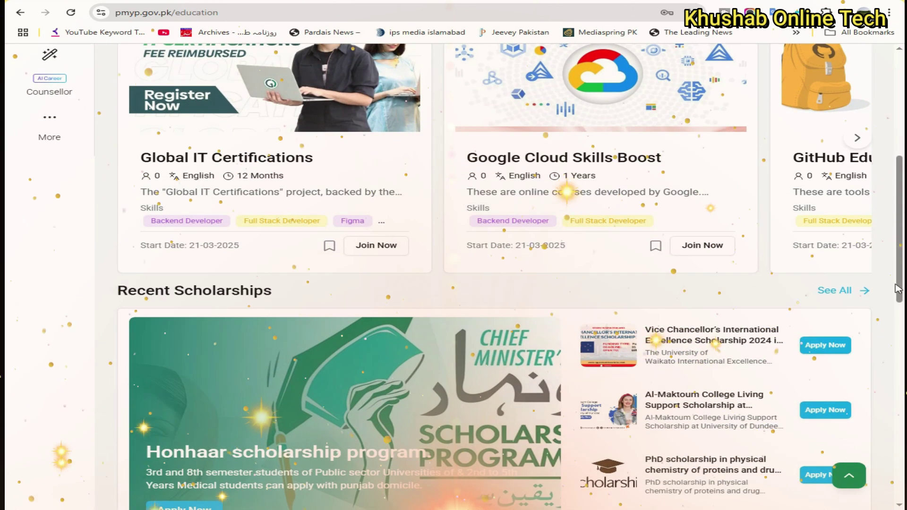
click(835, 290)
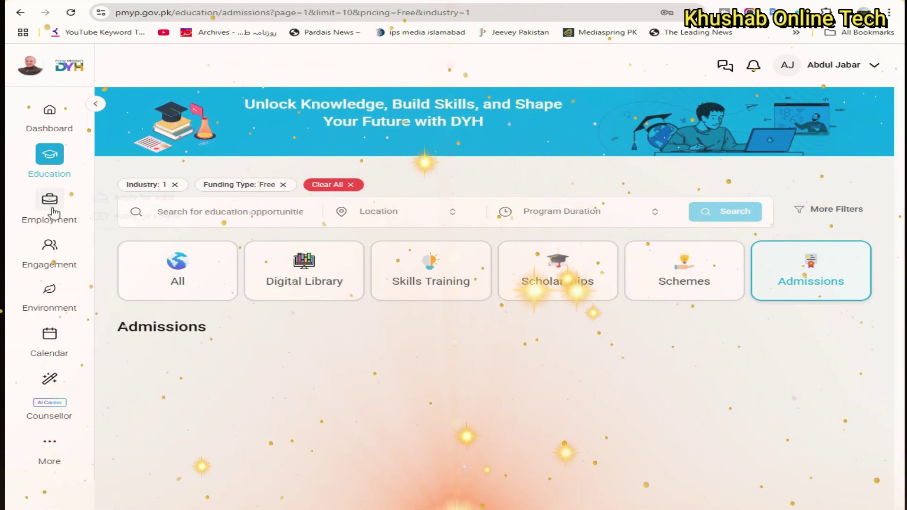
Step: Open the employment section for applying to jobs and look through the National Bank of Pakistan listings
mouse_move(56, 208)
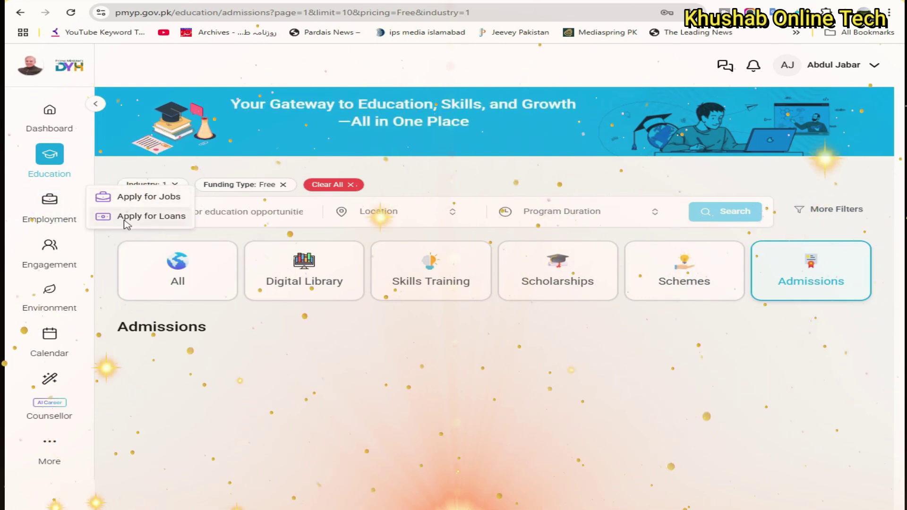
click(152, 198)
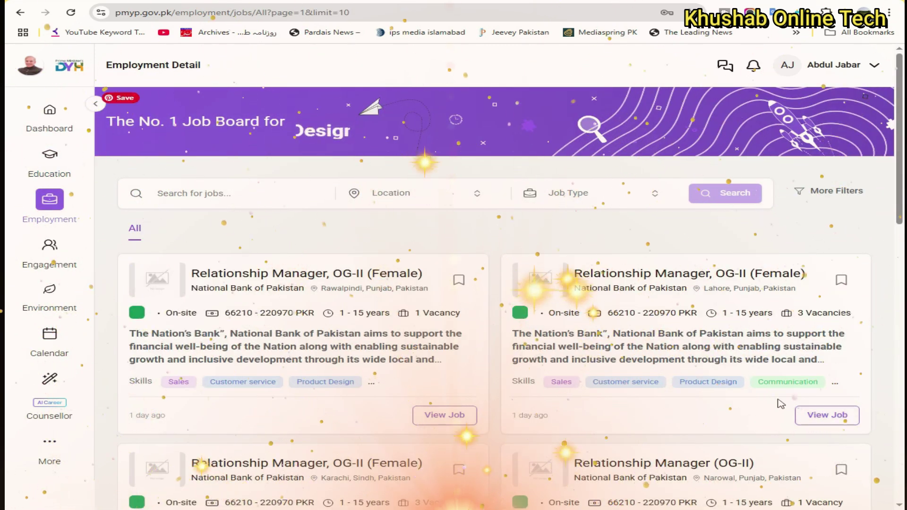
scroll(803, 392, down, 2)
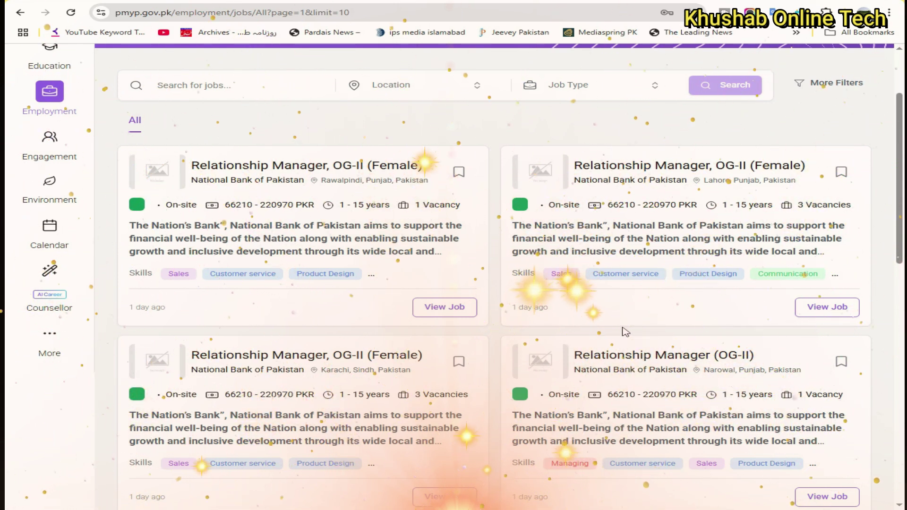
scroll(625, 332, down, 3)
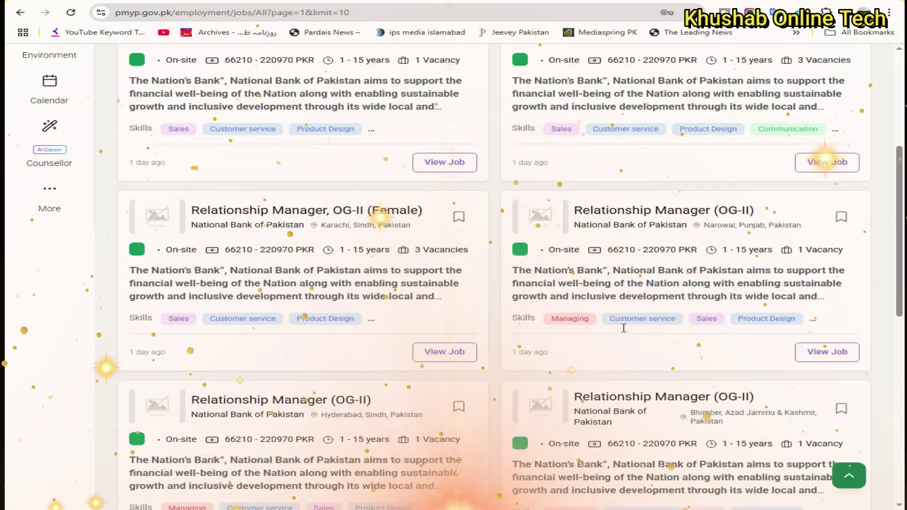
scroll(625, 332, down, 3)
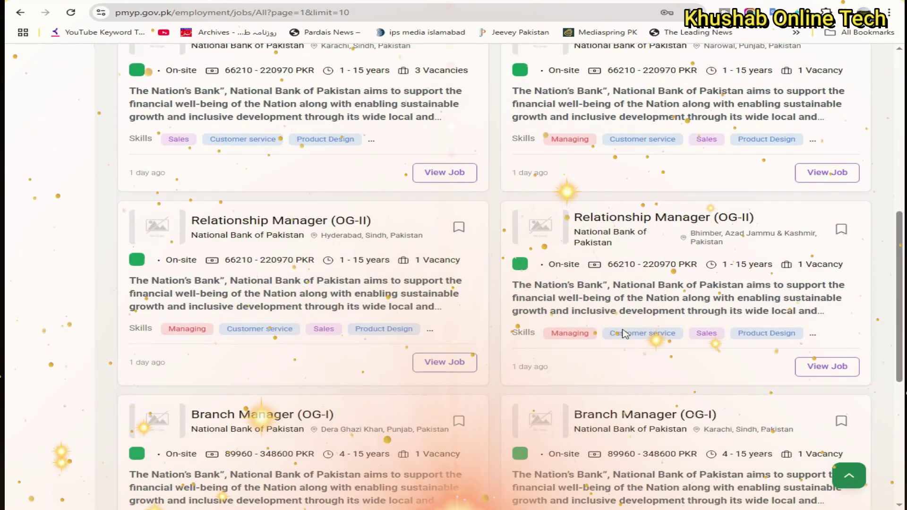
scroll(755, 382, down, 3)
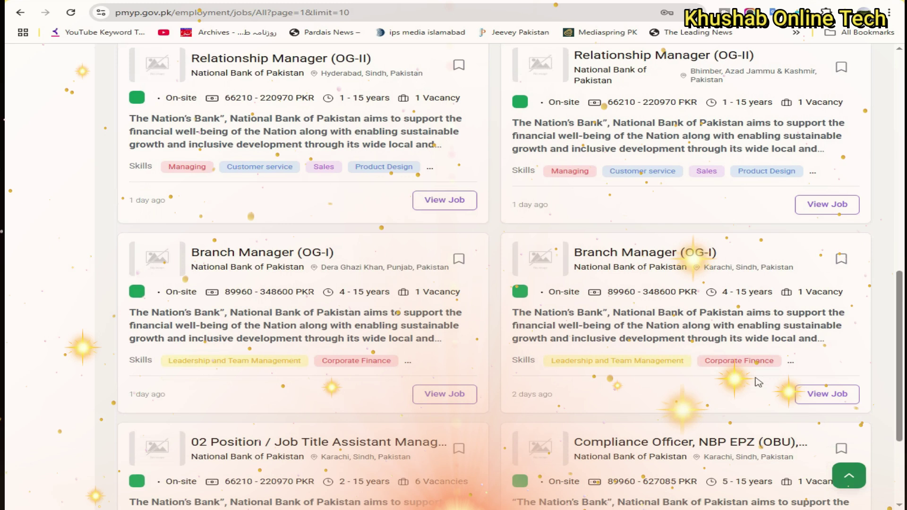
scroll(238, 176, down, 1)
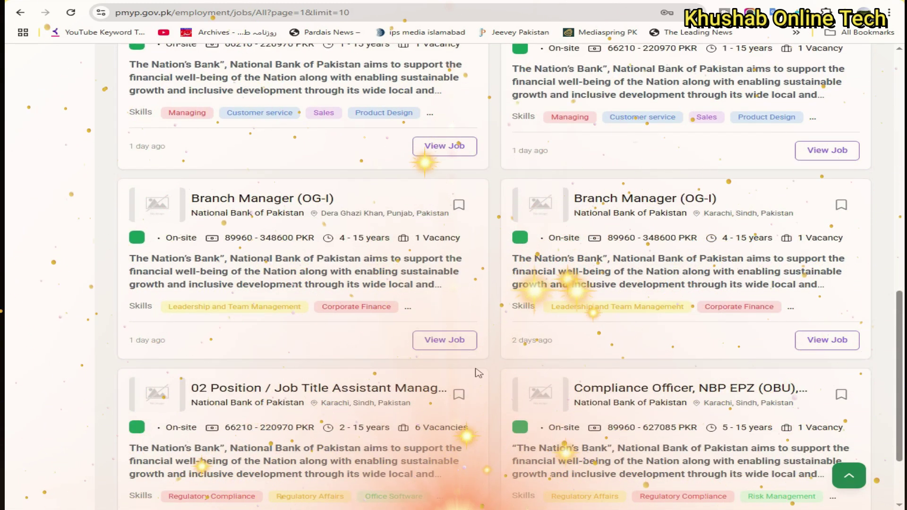
Step: Open the Branch Manager (OG-I) job in Dera Ghazi Khan, read its requirements and follow its application link to the vacancies page
click(445, 342)
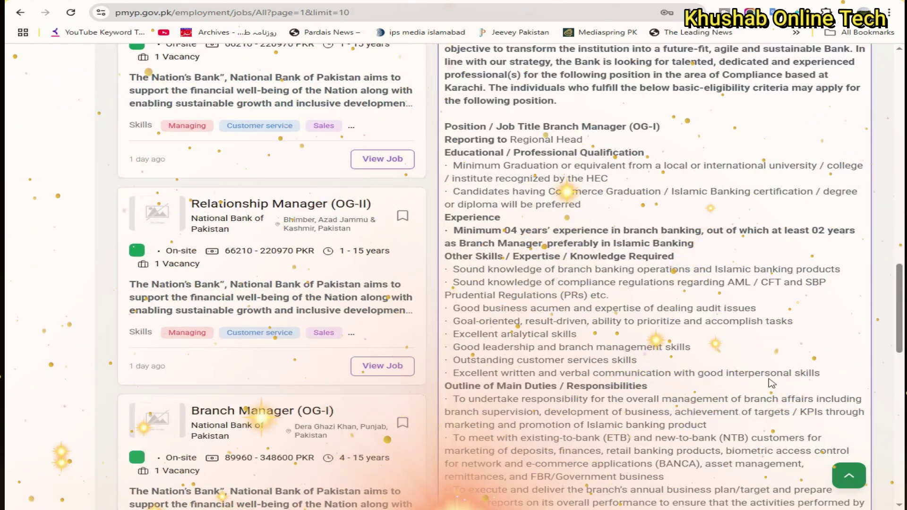
scroll(772, 384, up, 3)
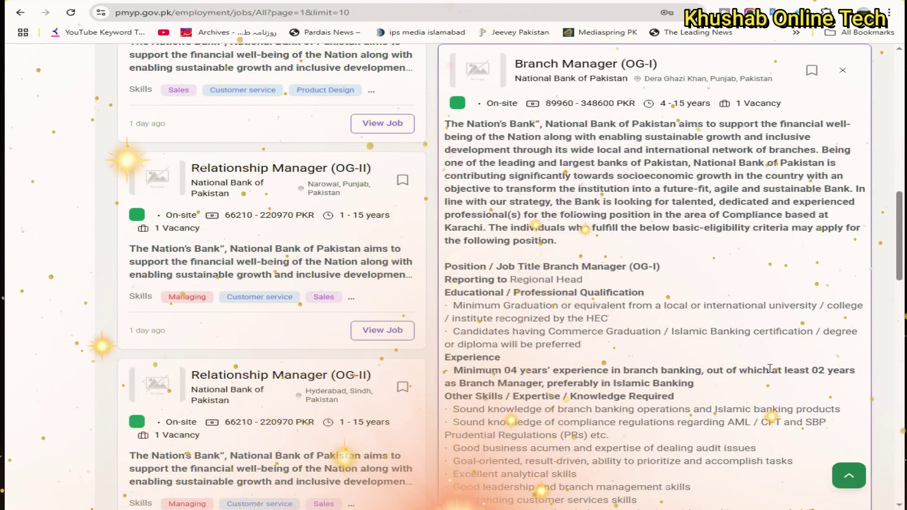
scroll(770, 368, down, 5)
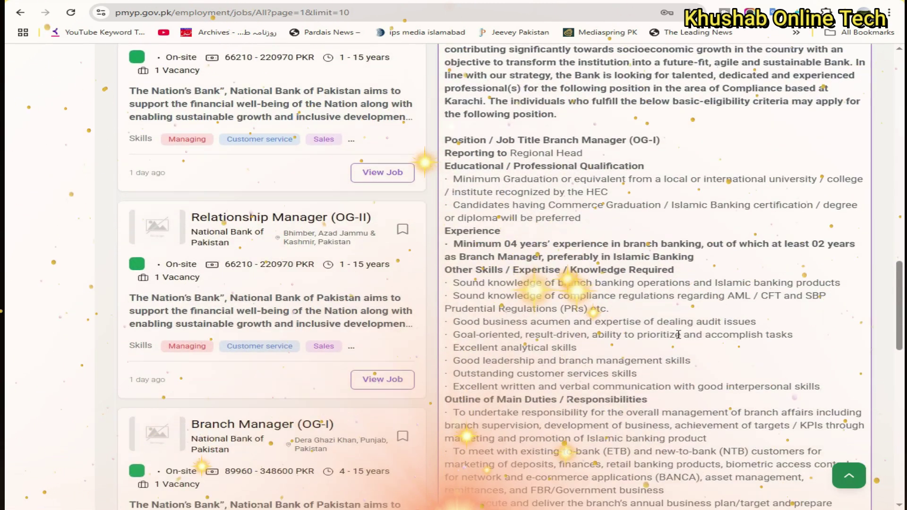
scroll(679, 335, down, 10)
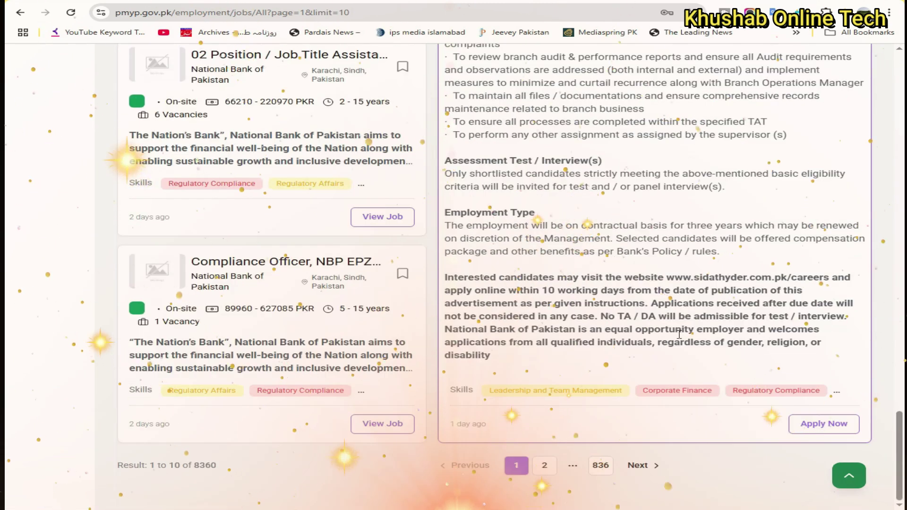
click(830, 427)
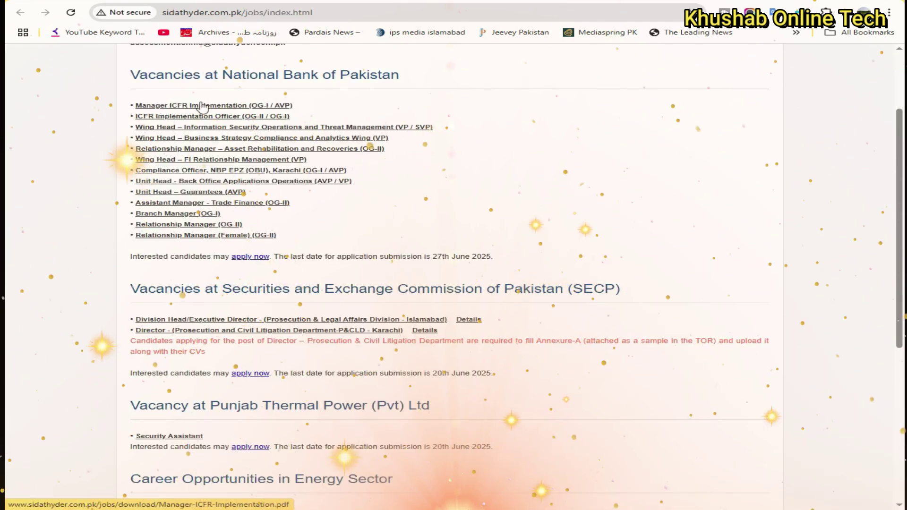
scroll(178, 60, up, 1)
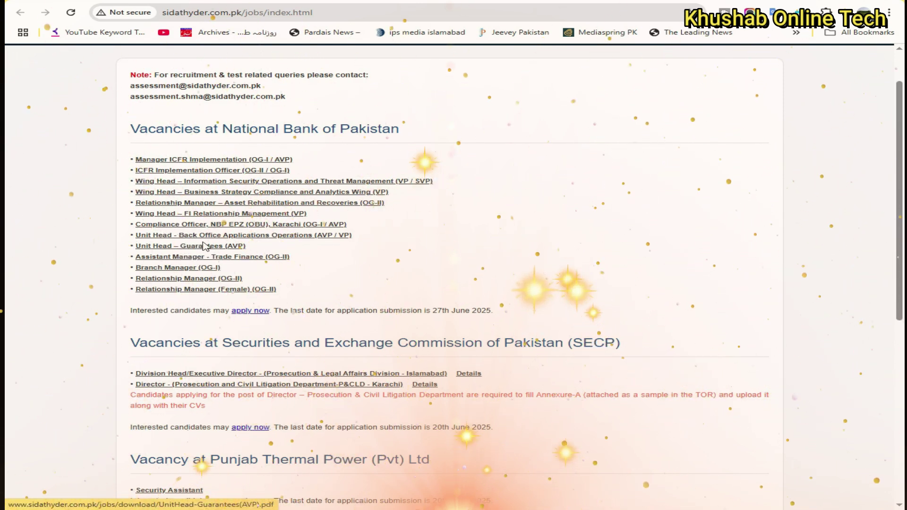
Step: Open the National Bank of Pakistan application form and select the Branch Manager (OG-I) position with Karachi as the location
click(240, 311)
click(545, 145)
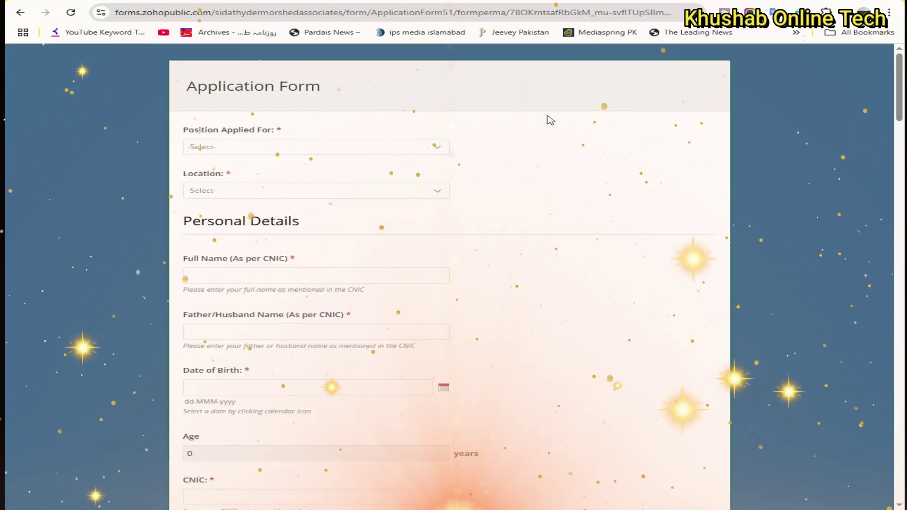
click(424, 143)
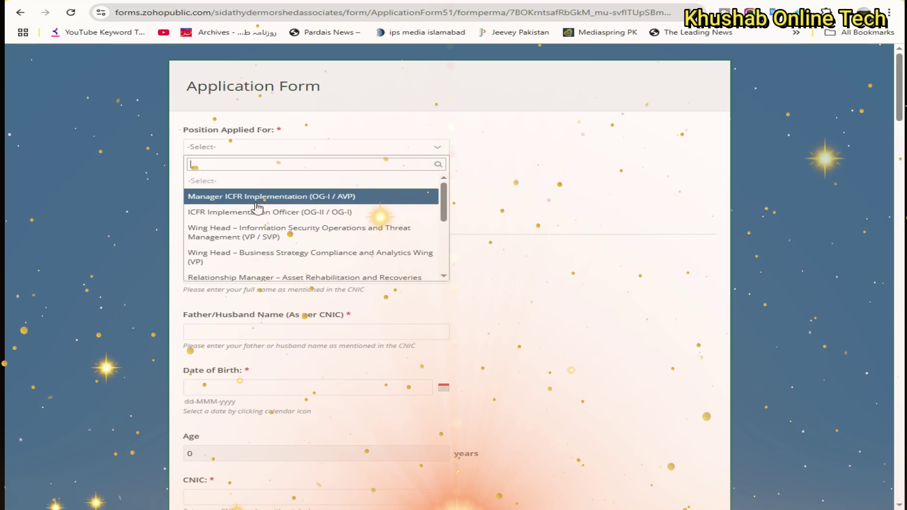
scroll(283, 251, down, 5)
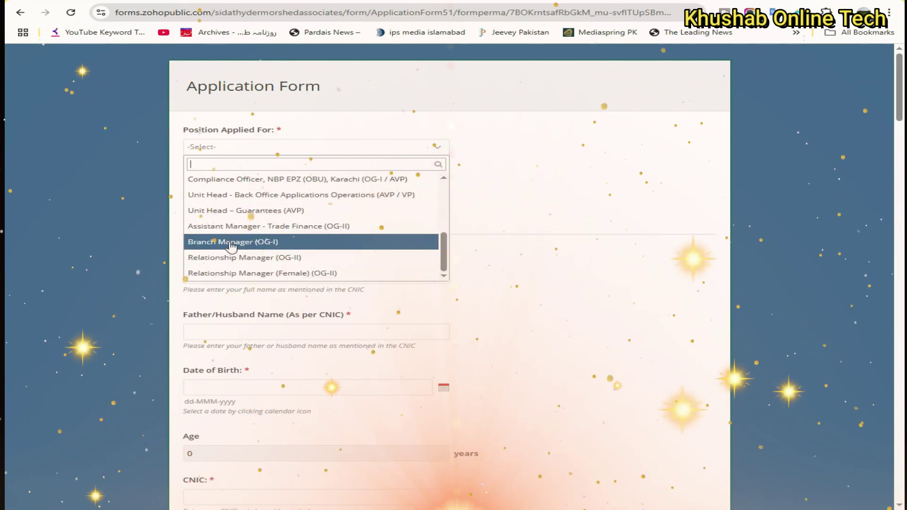
click(232, 243)
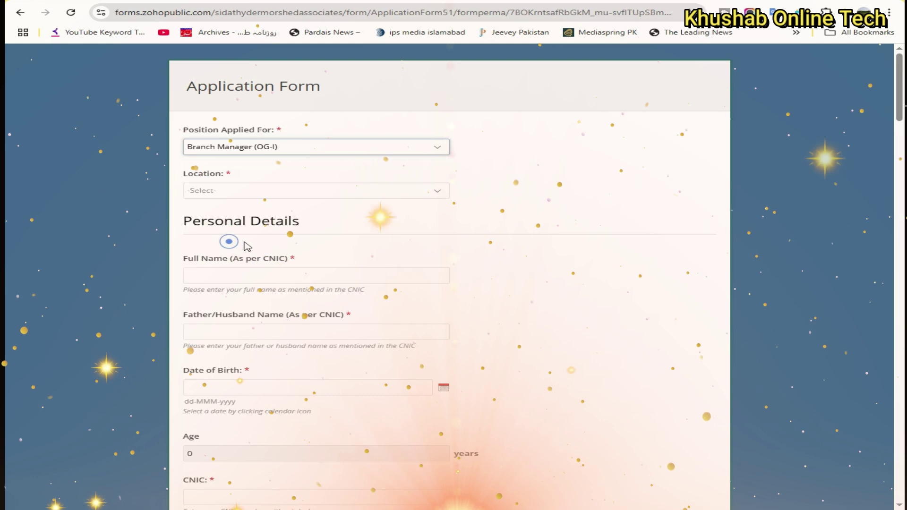
click(418, 192)
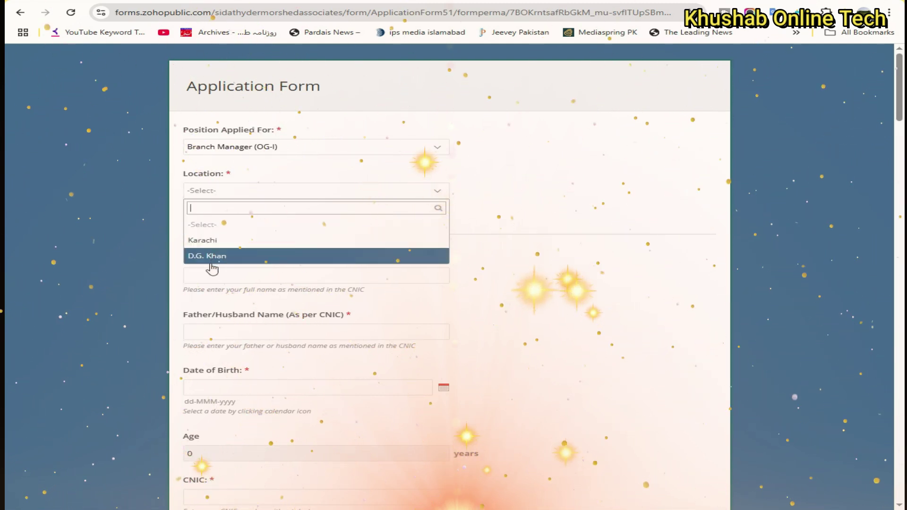
click(206, 240)
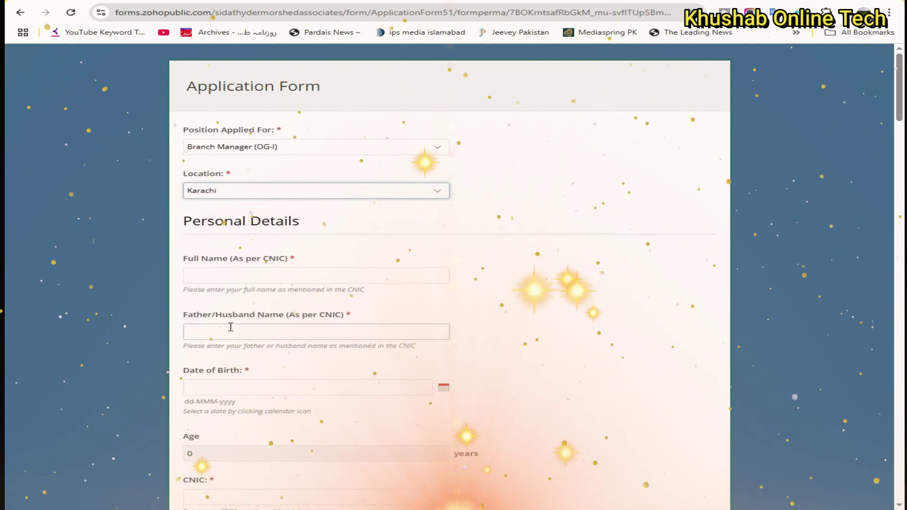
Step: Look through the application form's personal details fields, from full name and CNIC to domicile, contact numbers and mailing address
scroll(291, 388, down, 2)
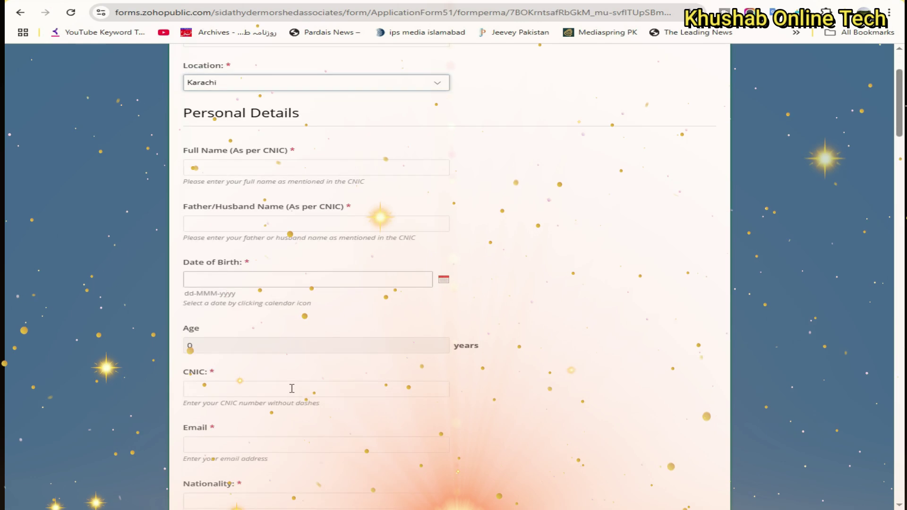
scroll(295, 341, down, 2)
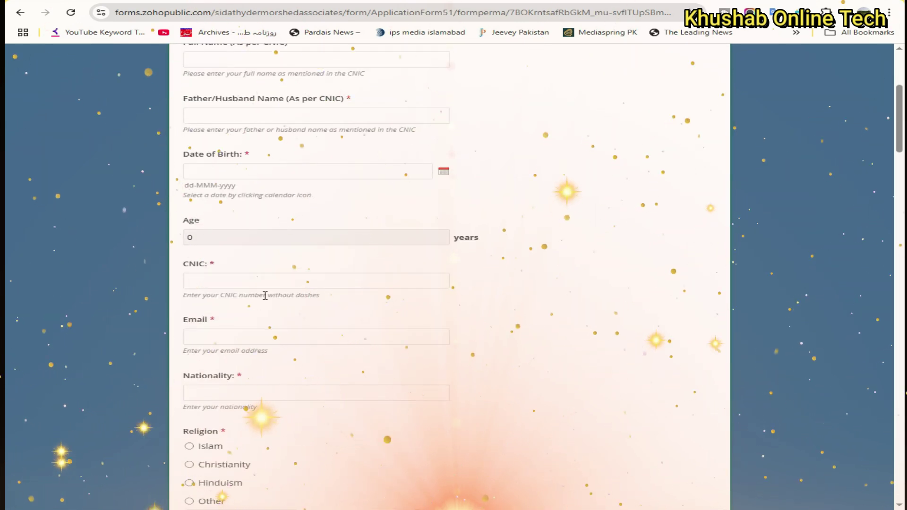
scroll(285, 381, down, 2)
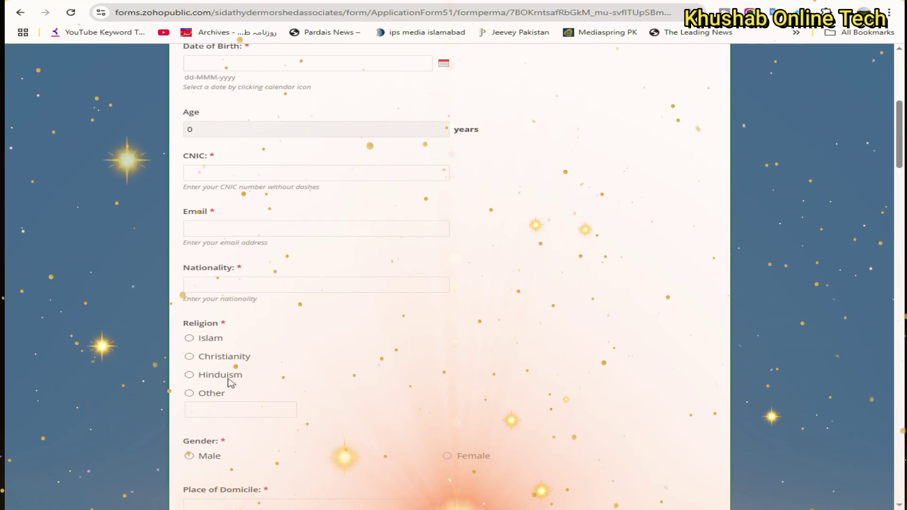
scroll(227, 383, down, 2)
scroll(182, 355, down, 2)
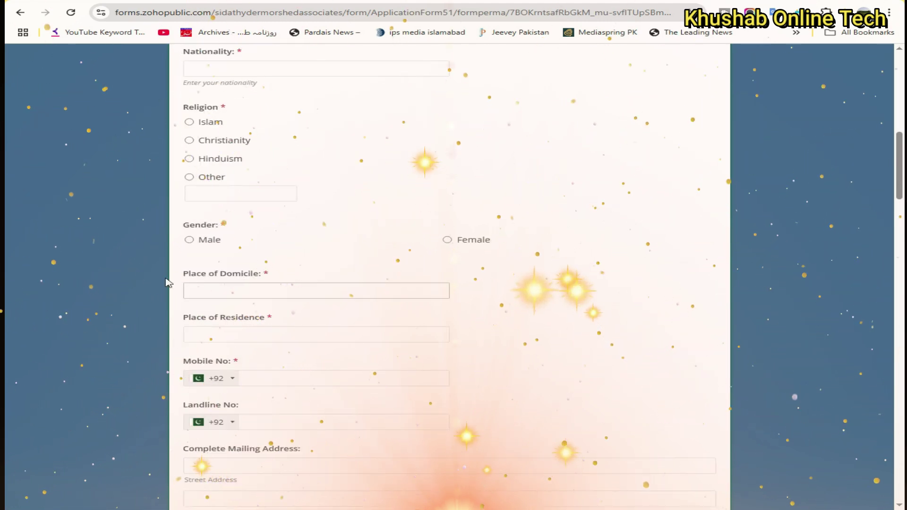
click(352, 335)
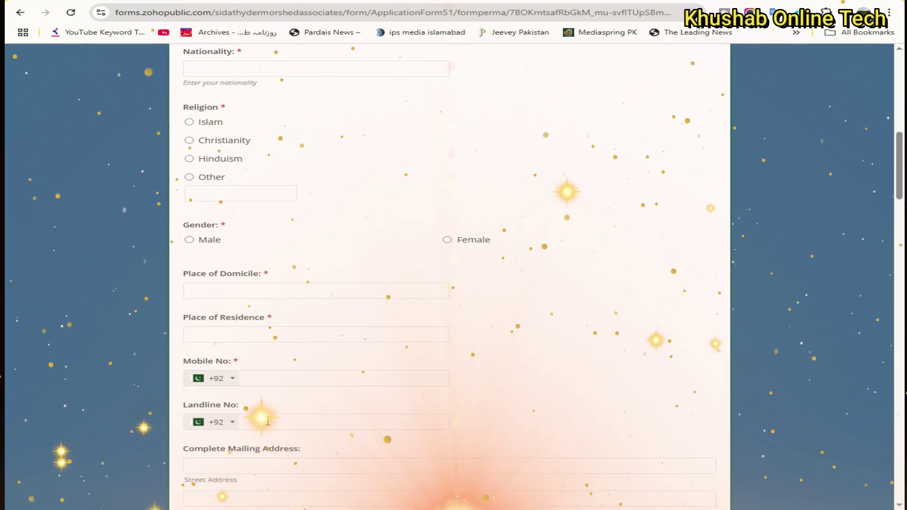
scroll(279, 436, down, 3)
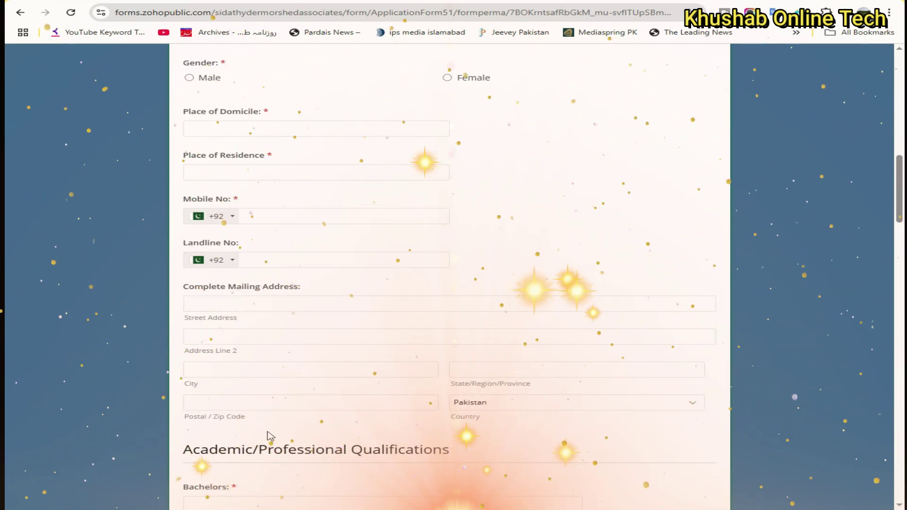
Step: Review the form's qualification, experience and employment history sections, down to the CV-sharing consent and CV attachment
scroll(270, 407, down, 3)
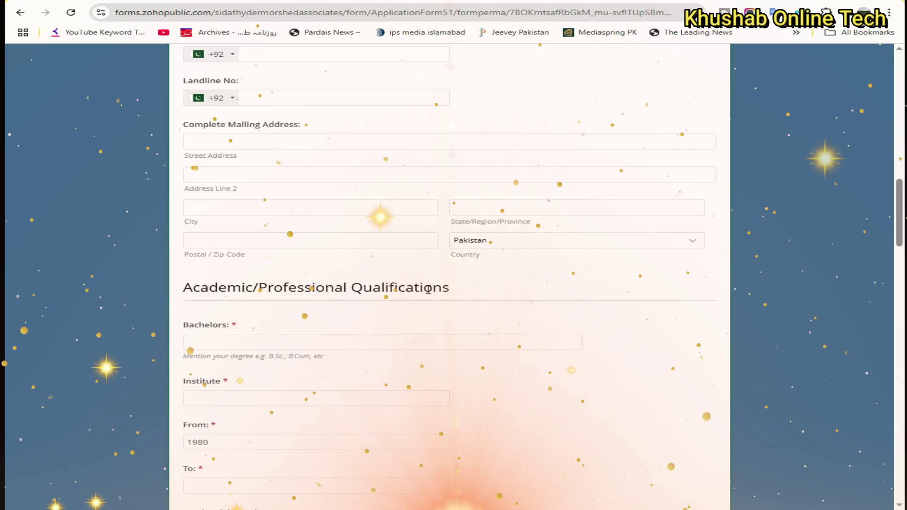
scroll(364, 336, down, 4)
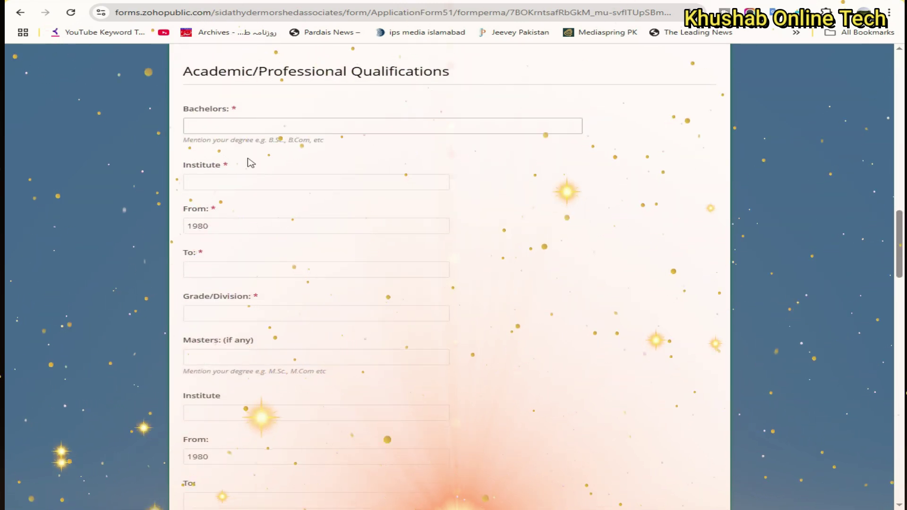
scroll(286, 358, down, 4)
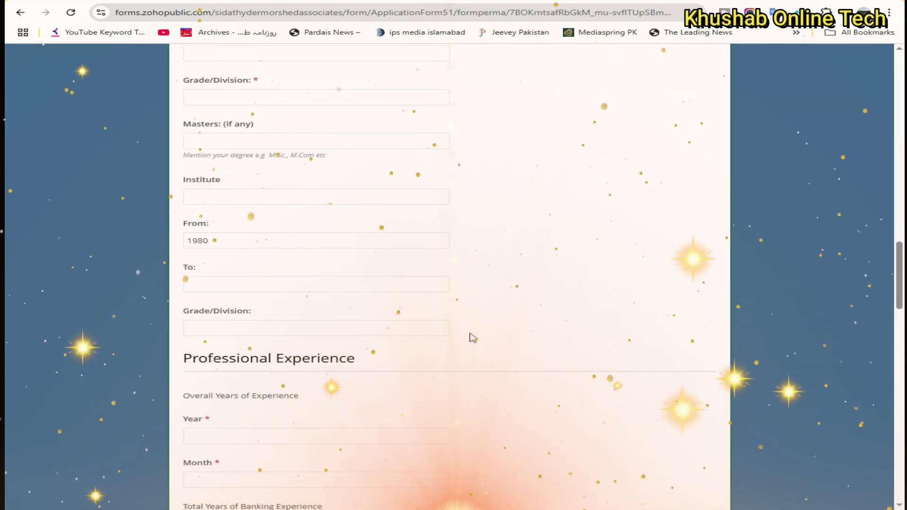
scroll(473, 337, down, 8)
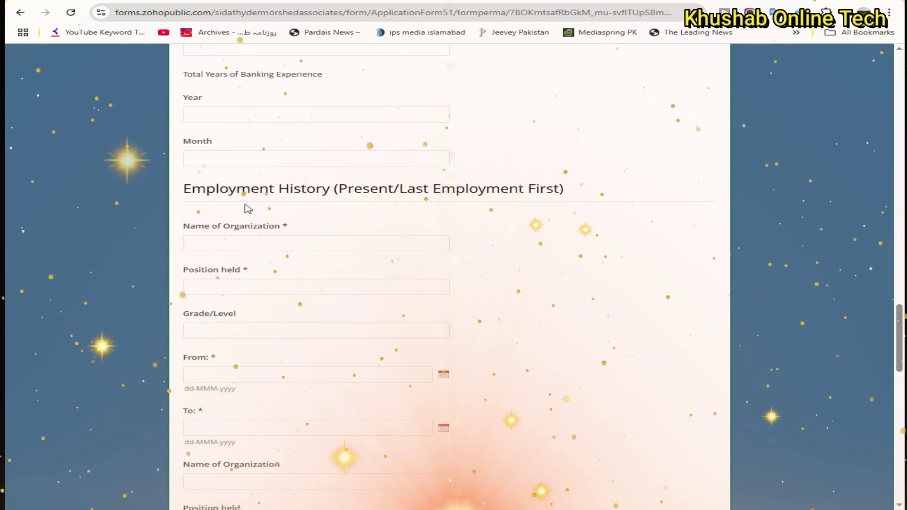
scroll(328, 210, down, 4)
scroll(328, 217, down, 3)
scroll(330, 218, down, 1)
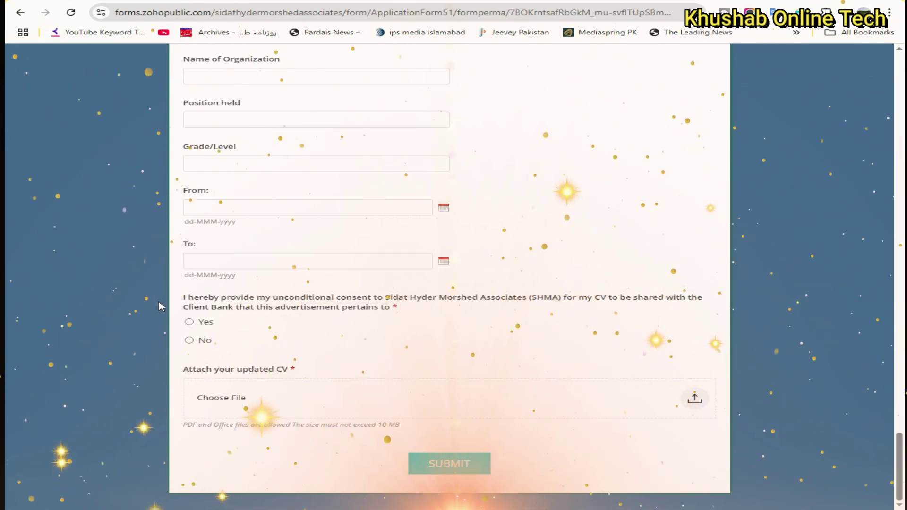
scroll(219, 177, up, 1)
scroll(412, 283, down, 1)
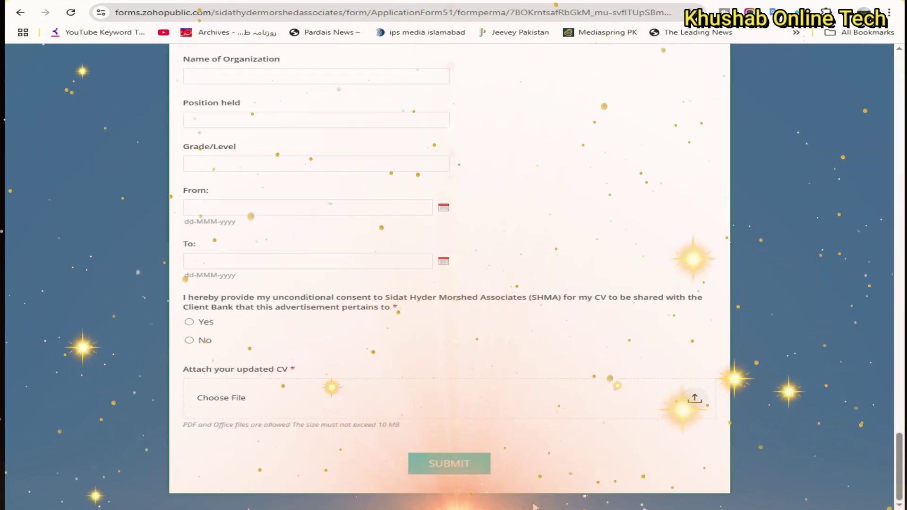
scroll(581, 279, up, 15)
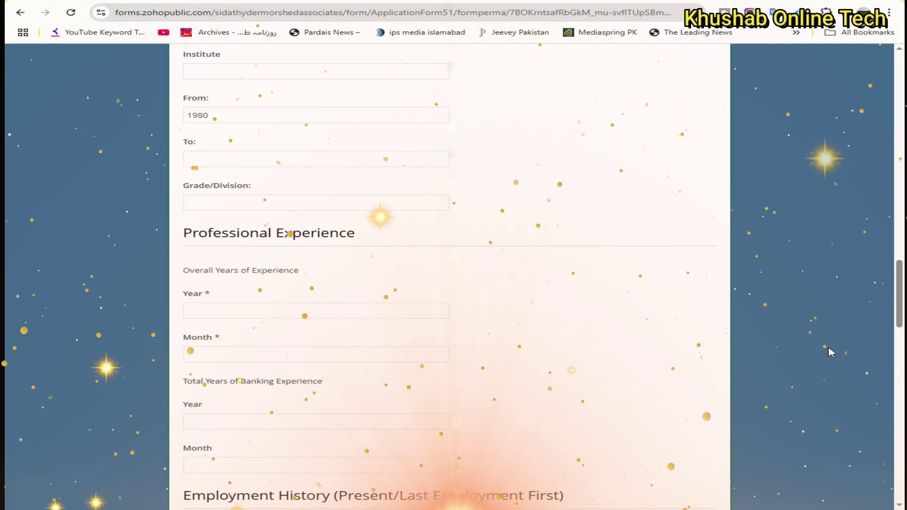
Step: Return to the Digital Youth Hub's employment page and look through the National Bank of Pakistan job listings
scroll(830, 352, down, 15)
scroll(820, 320, up, 7)
scroll(824, 314, up, 12)
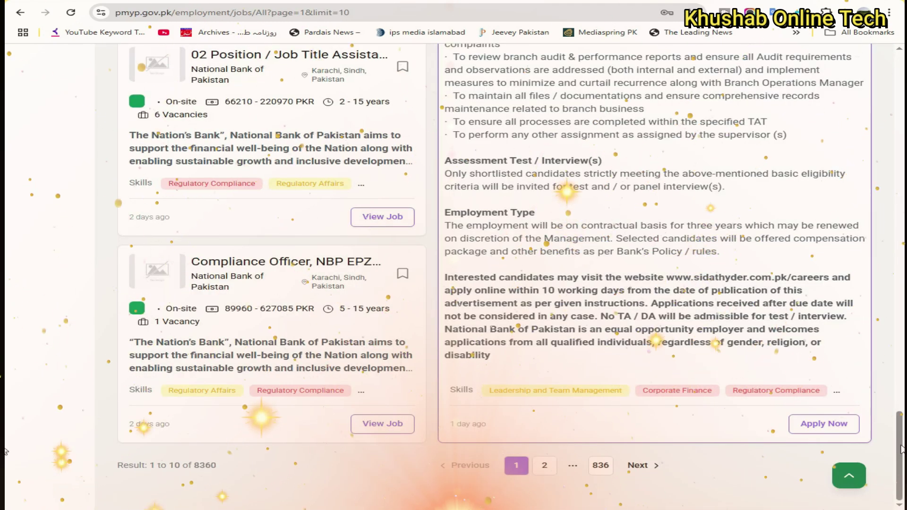
scroll(362, 407, up, 15)
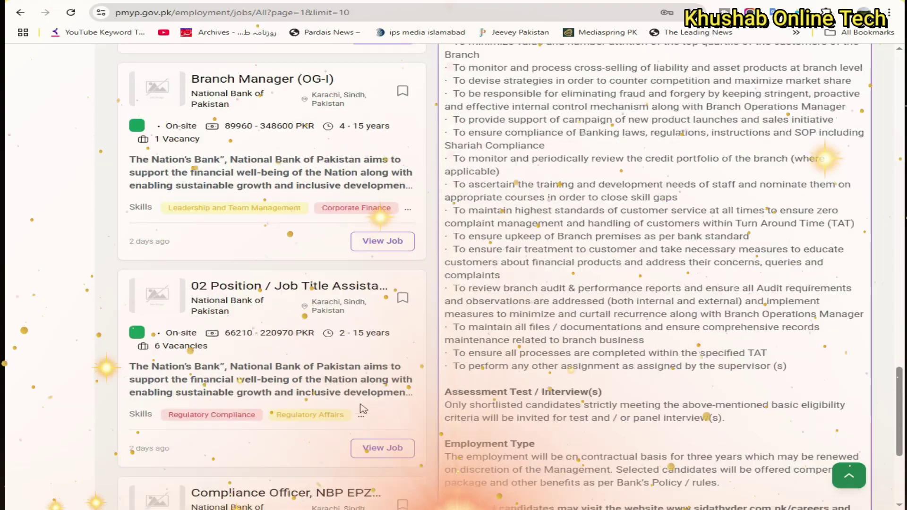
scroll(362, 407, up, 7)
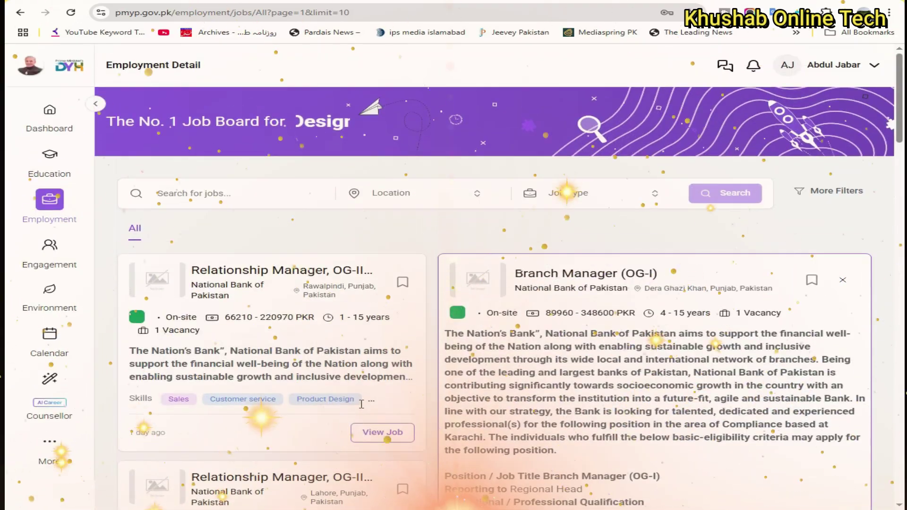
scroll(362, 407, down, 2)
scroll(362, 412, down, 20)
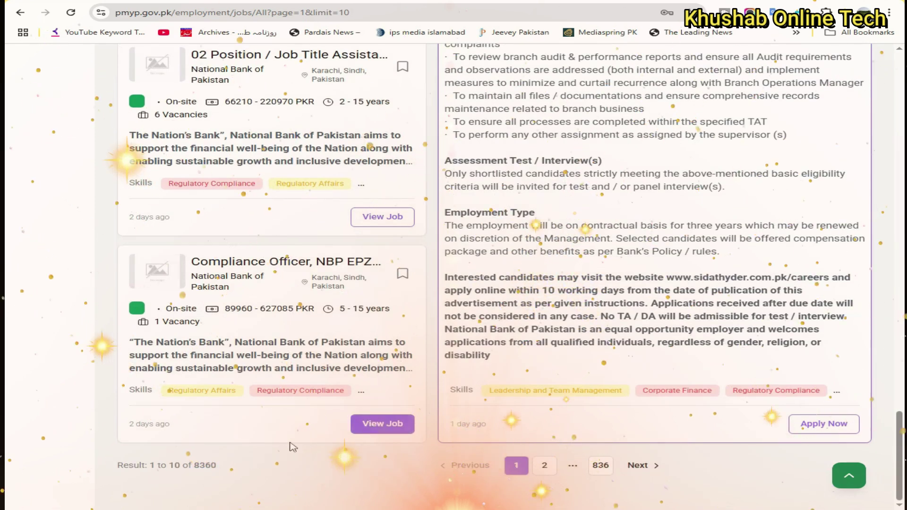
scroll(310, 459, up, 20)
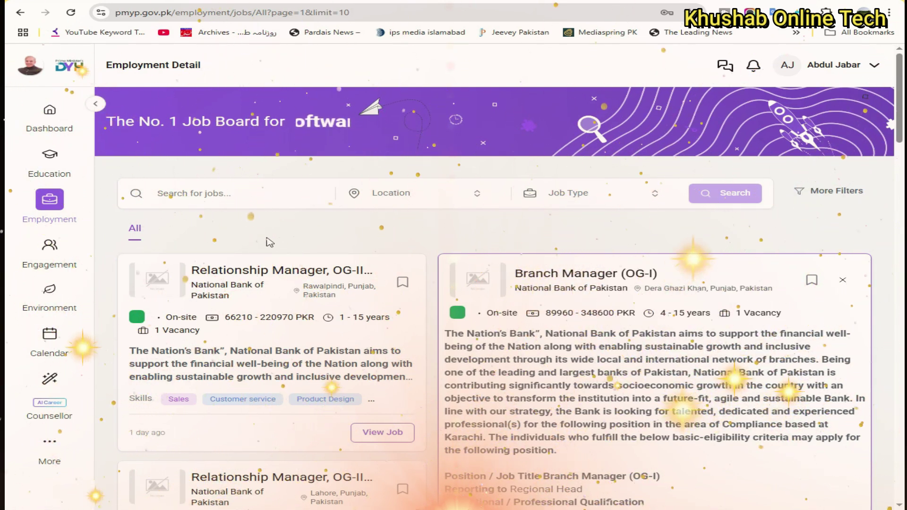
scroll(373, 377, down, 12)
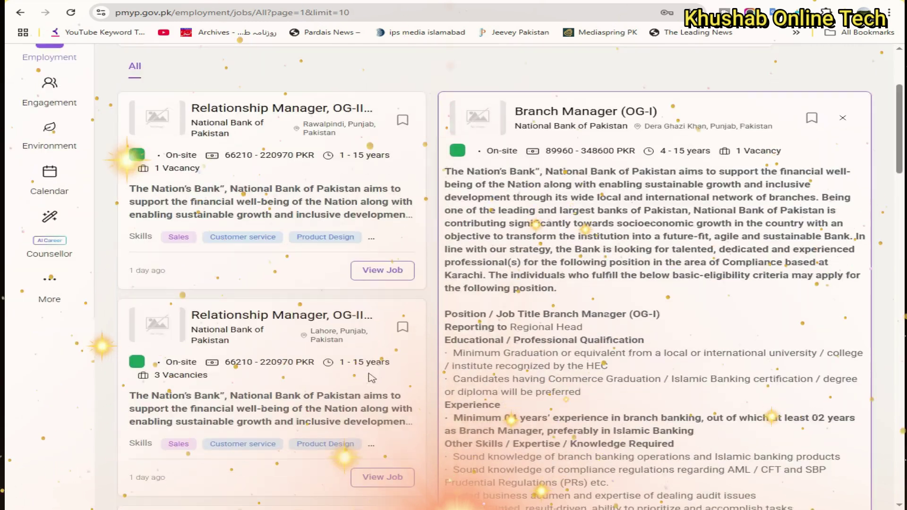
scroll(368, 378, down, 10)
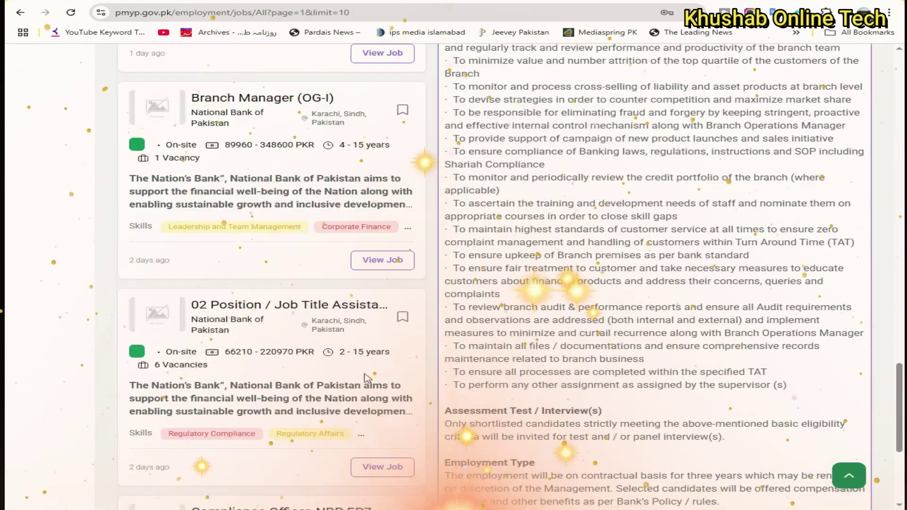